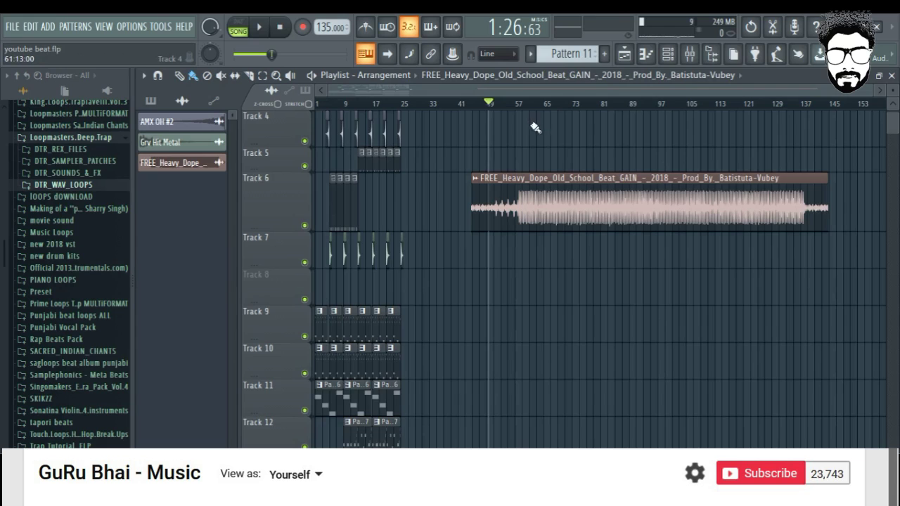
Examine the waveform of the FREE_Heavy_Dope_Old_School_Beat clip on Track 6, placing the playhead at about bar 57.
scroll(522, 107, "up", 1)
scroll(523, 107, "up", 1)
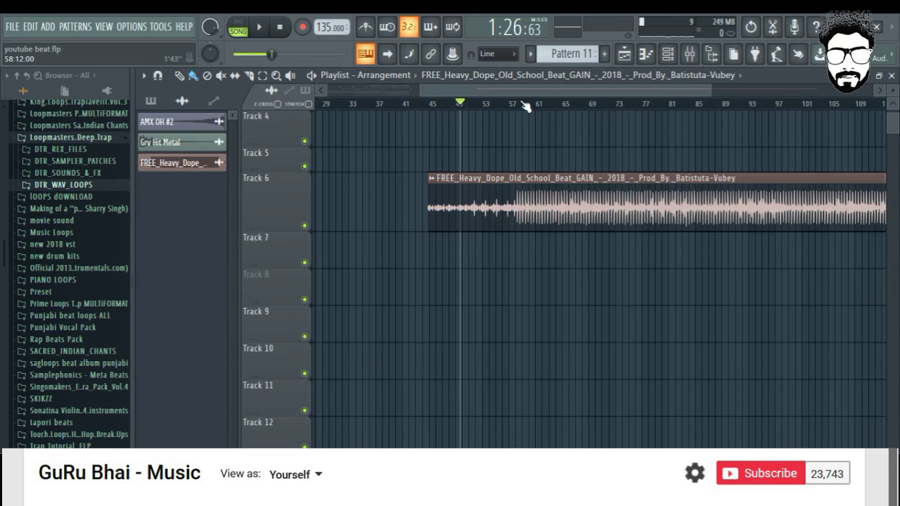
scroll(522, 106, "down", 3)
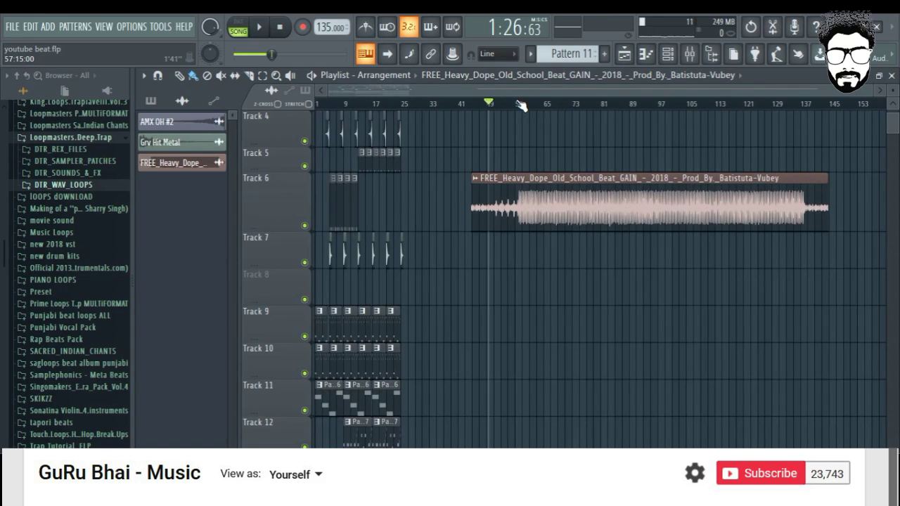
scroll(521, 104, "up", 3)
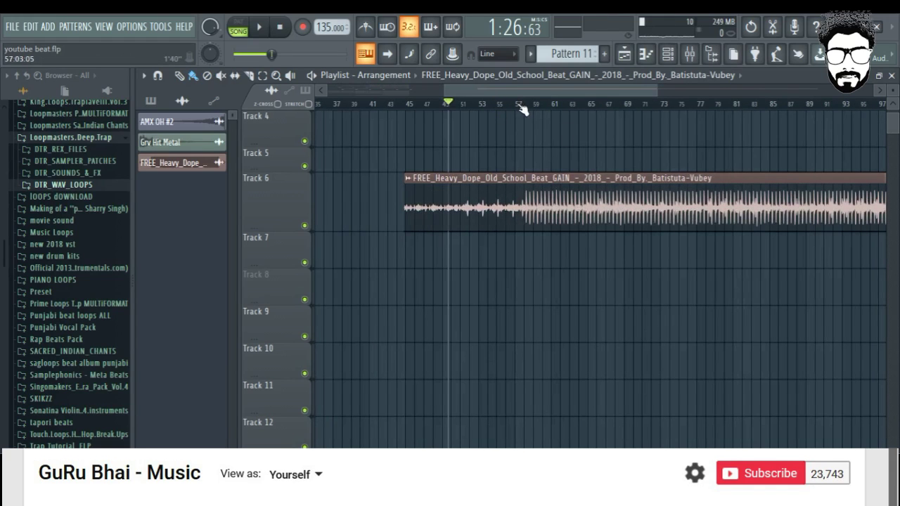
left_click(517, 104)
scroll(524, 109, "down", 3)
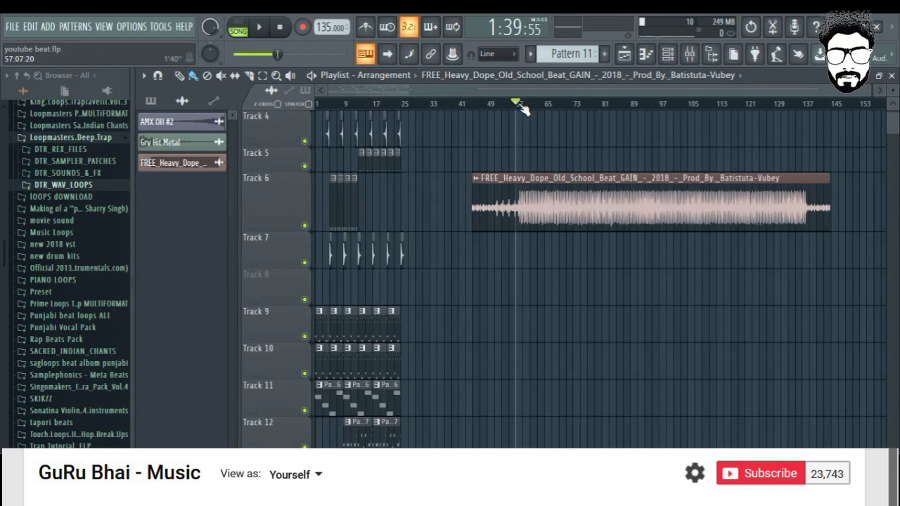
scroll(524, 109, "up", 3)
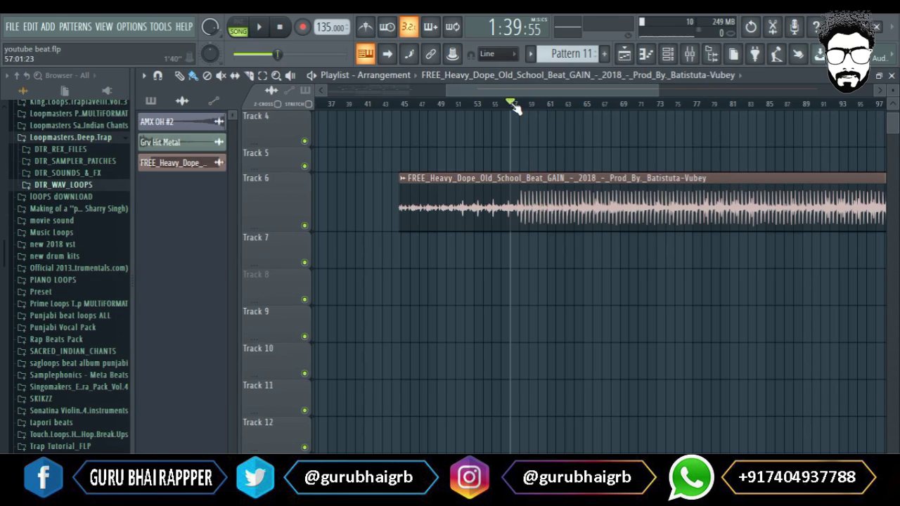
scroll(516, 107, "down", 3)
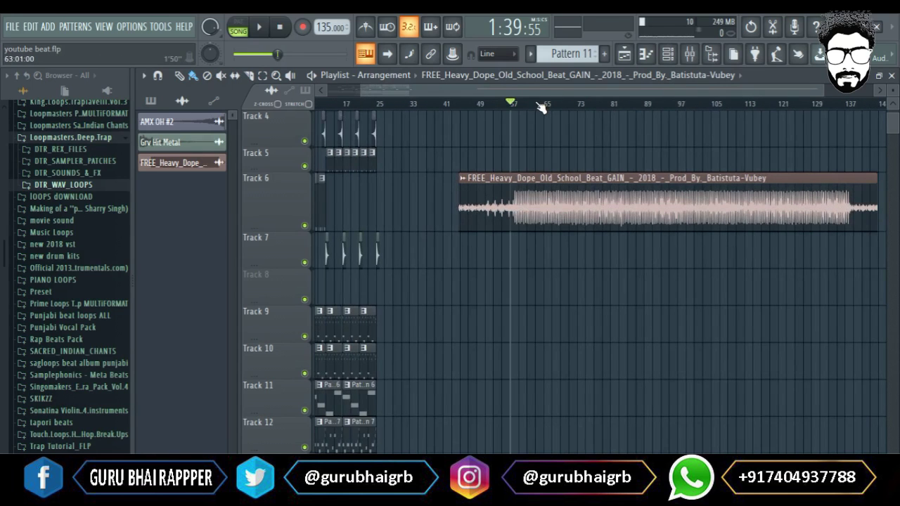
scroll(535, 107, "up", 2)
scroll(545, 107, "down", 2)
scroll(563, 107, "down", 2)
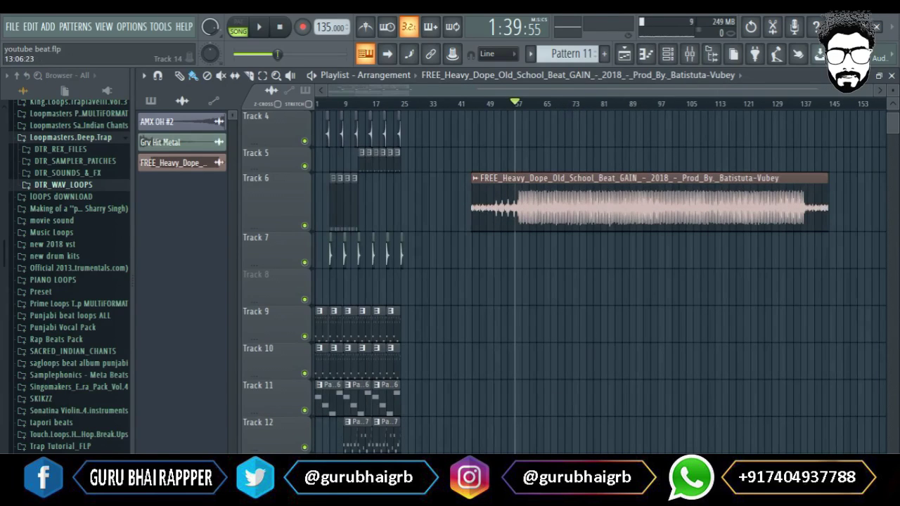
Import the_sea_captain_the_mermaid.mp3 from the Downloads Music folder in File Explorer into the FL Studio playlist, on Track 7 starting at bar 48.
key("super+e")
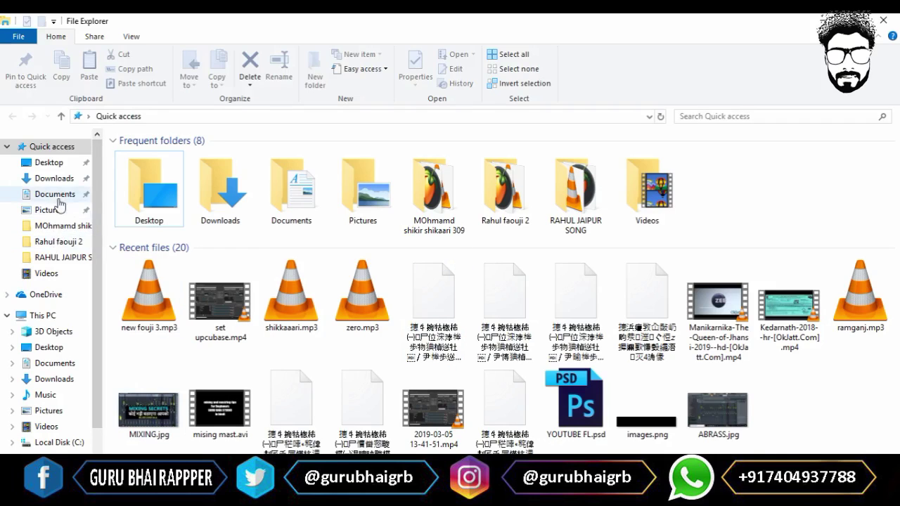
left_click(49, 179)
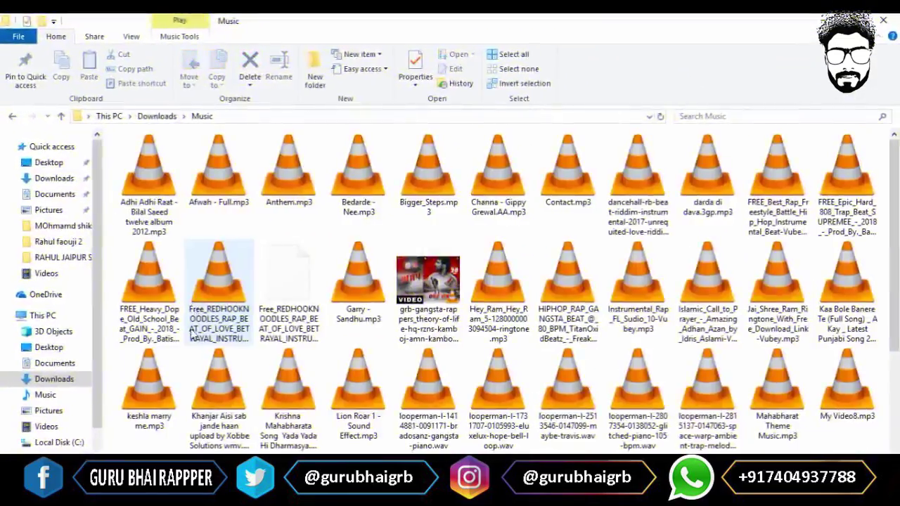
left_click(146, 299)
scroll(148, 302, "down", 3)
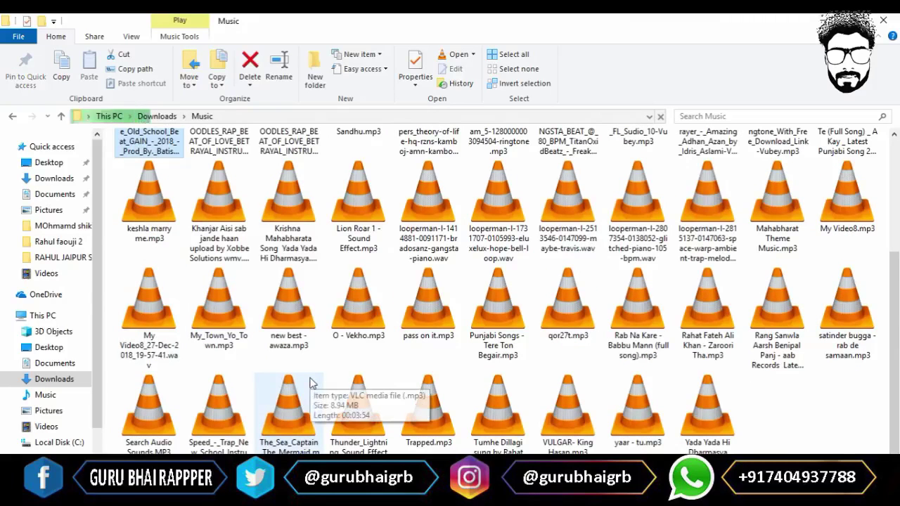
left_click(309, 412)
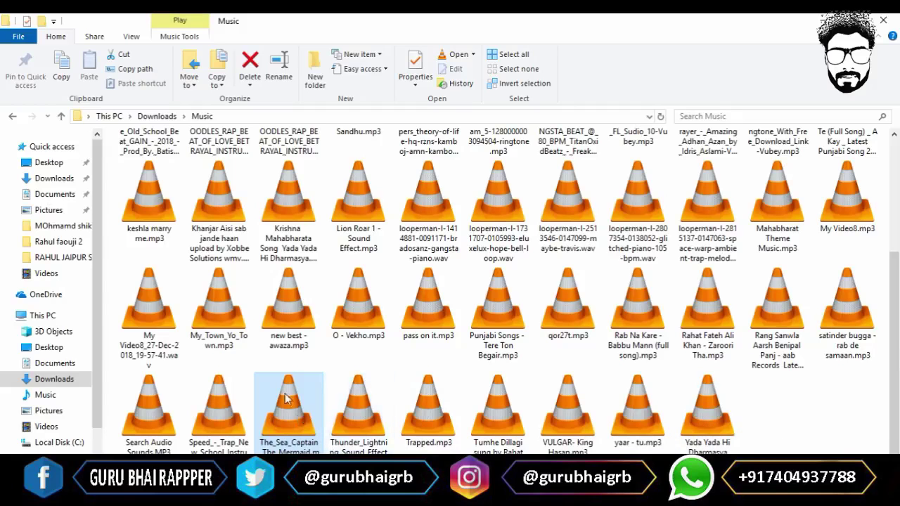
left_click_drag(290, 406, 619, 443)
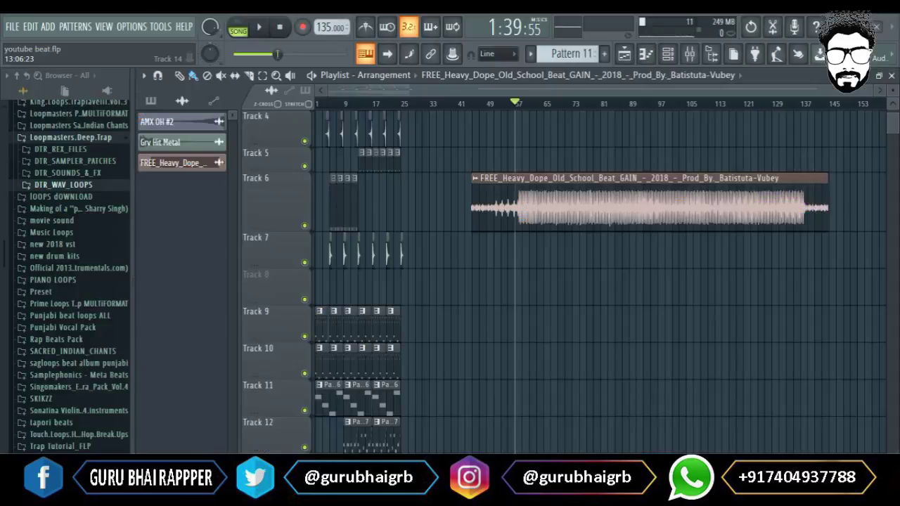
left_click_drag(666, 359, 673, 338)
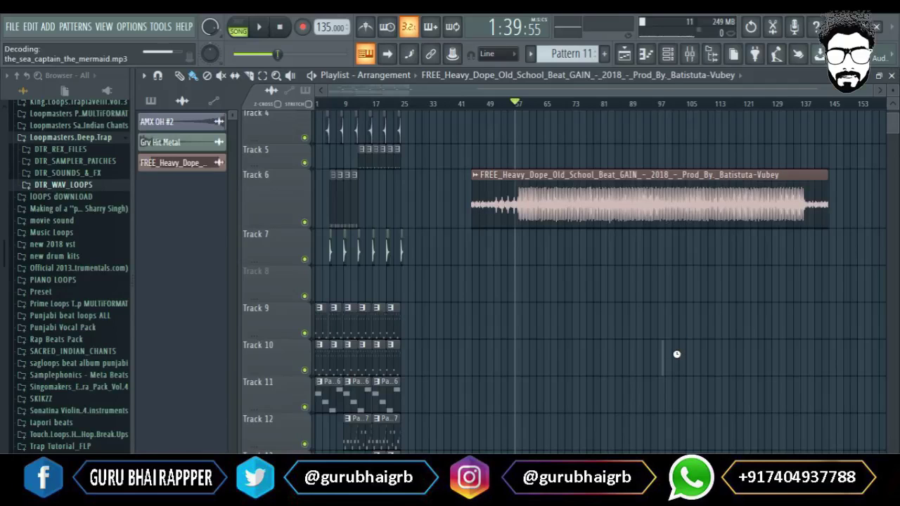
left_click_drag(676, 353, 501, 245)
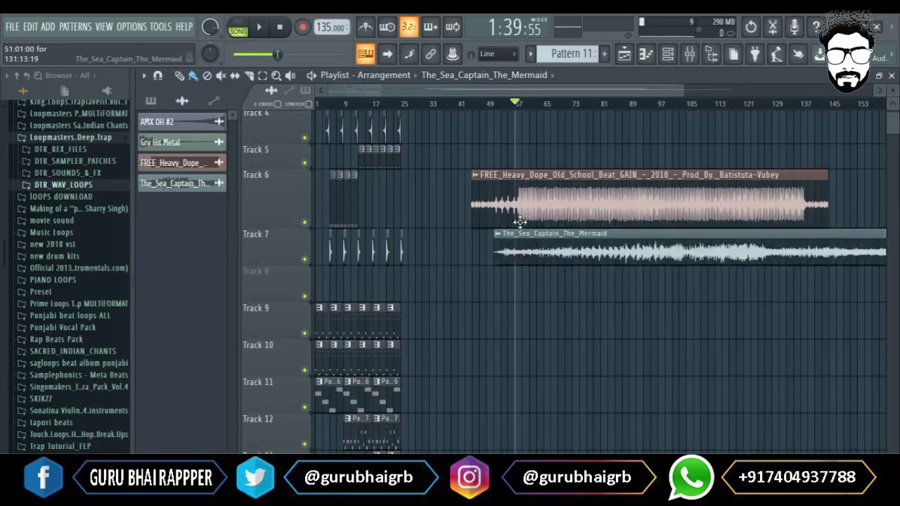
scroll(515, 105, "down", 2)
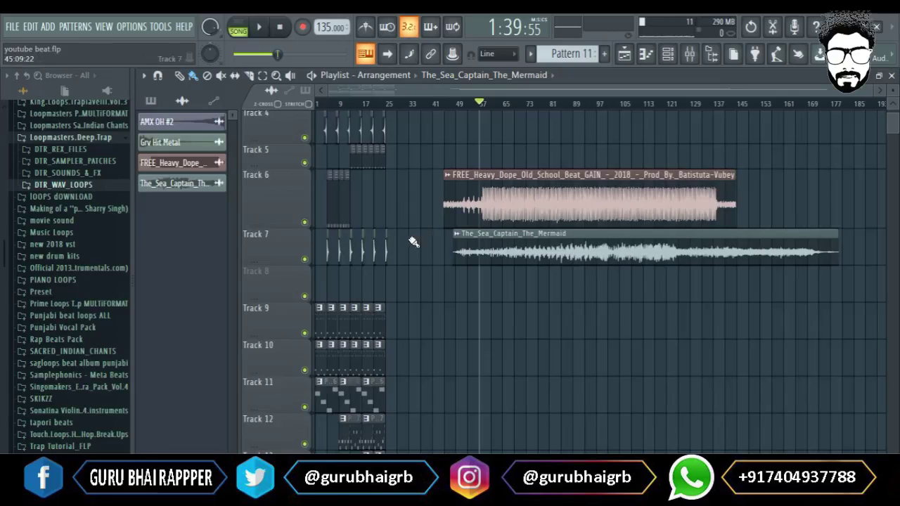
Mute Track 6 and preview The_Sea_Captain_The_Mermaid clip from about bars 75, 88 and 100.
left_click(305, 222)
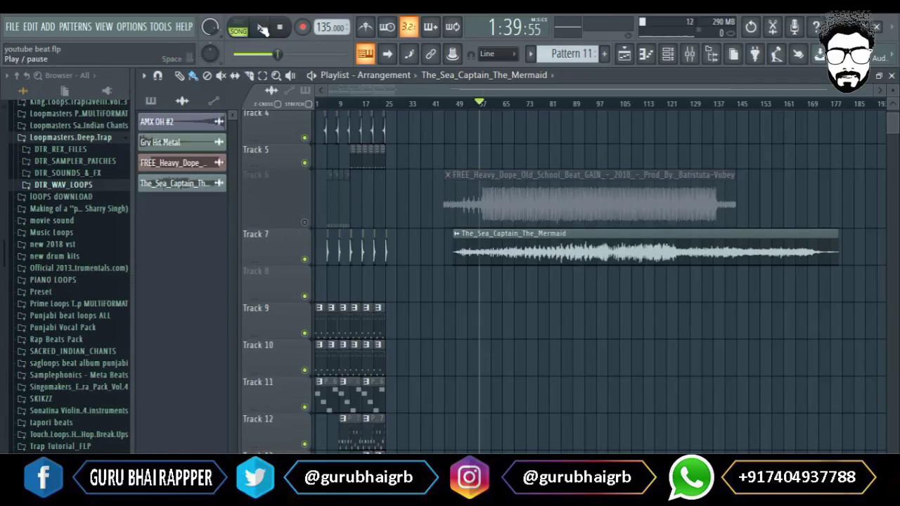
left_click(259, 27)
left_click(533, 103)
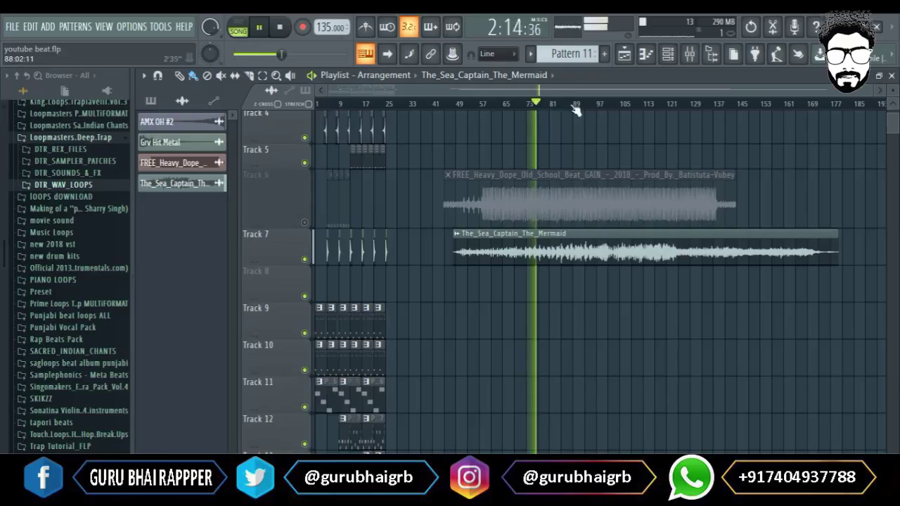
left_click(574, 106)
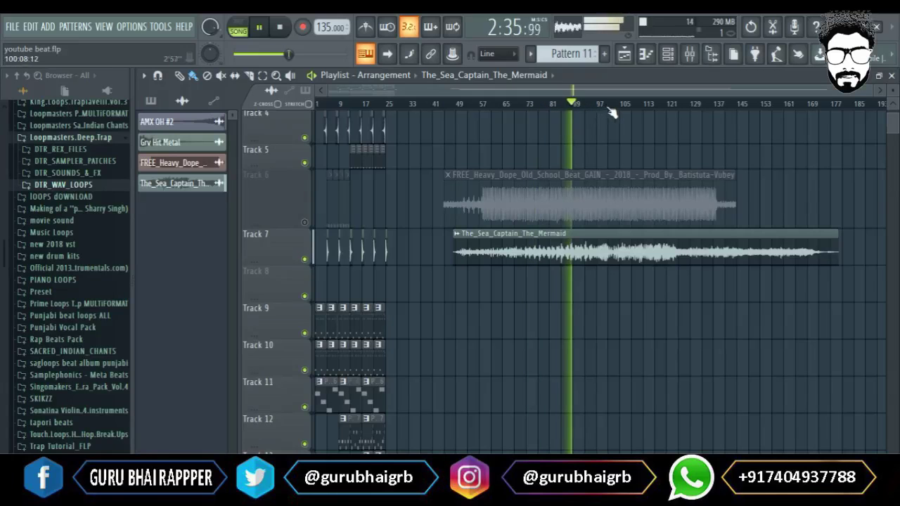
left_click(608, 105)
key("space")
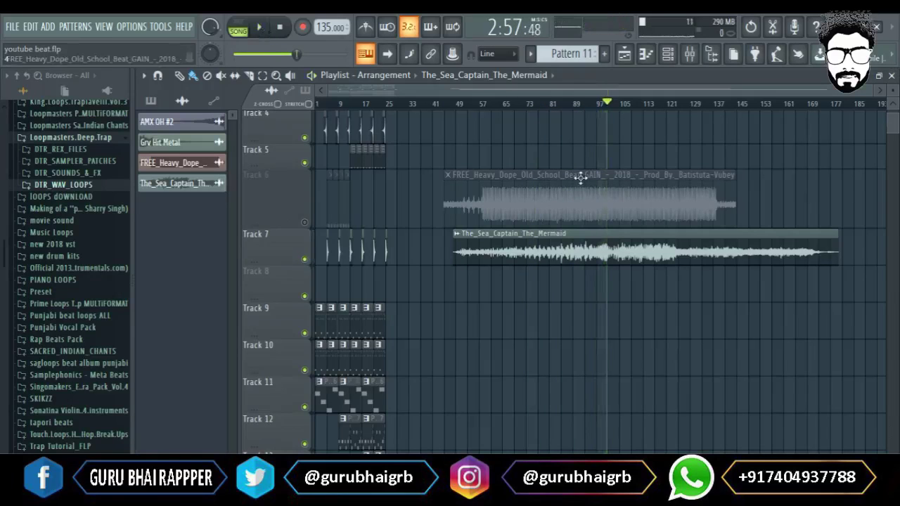
Place the playhead at about bar 55 and examine the waveform of The_Sea_Captain_The_Mermaid clip up close along its length.
scroll(546, 109, "up", 2)
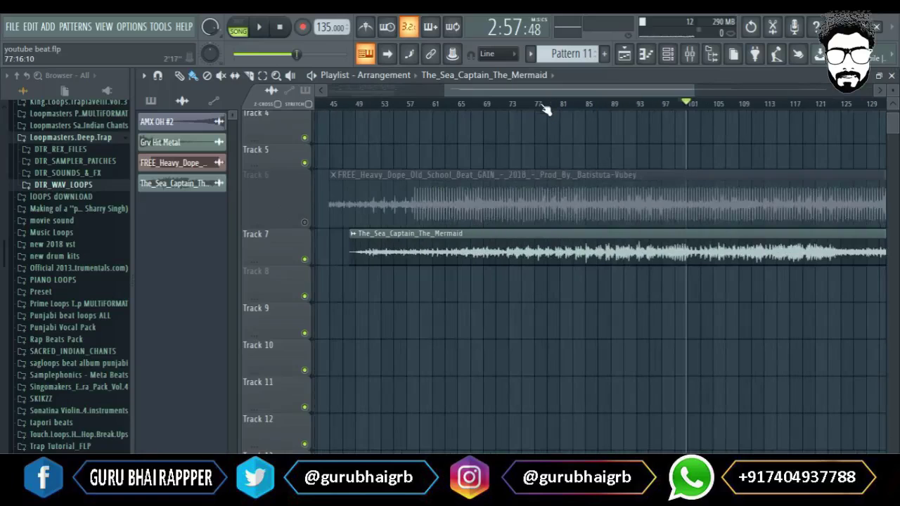
left_click(403, 108)
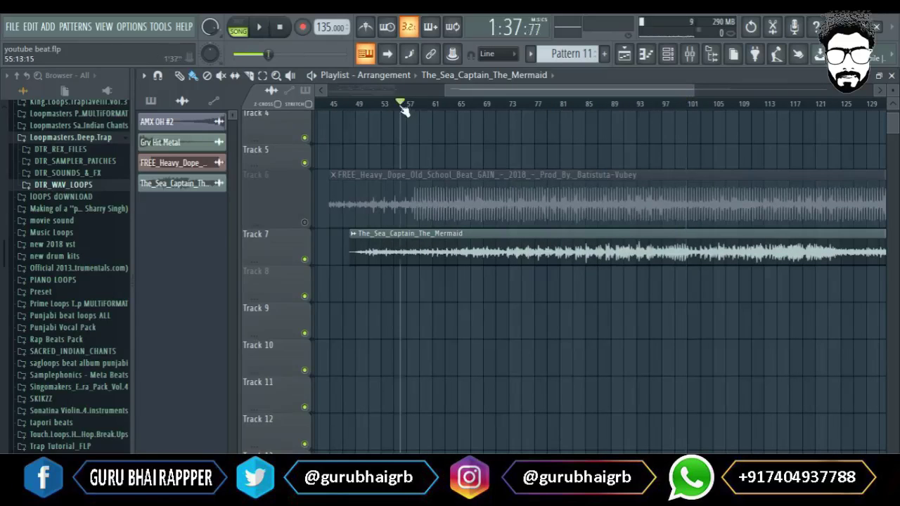
scroll(405, 111, "down", 2)
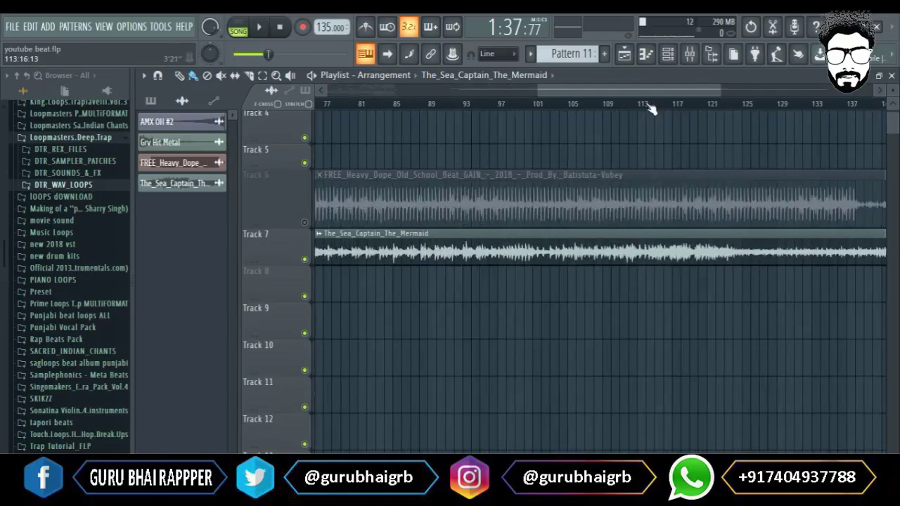
scroll(653, 107, "up", 5)
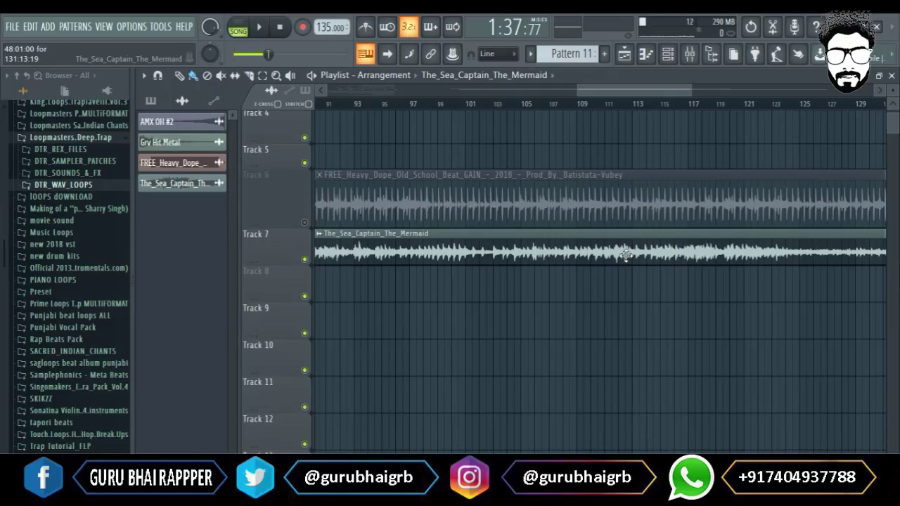
scroll(485, 106, "up", 1)
scroll(485, 106, "up", 3)
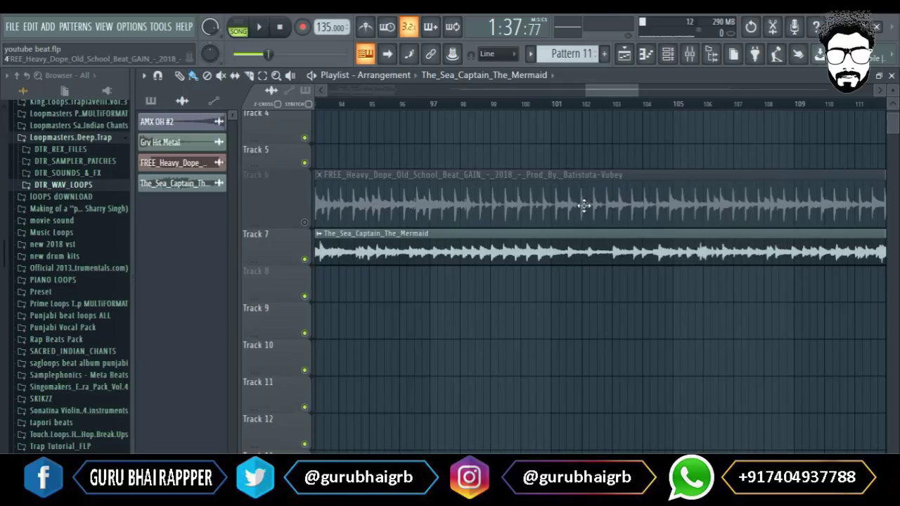
scroll(583, 205, "down", 4)
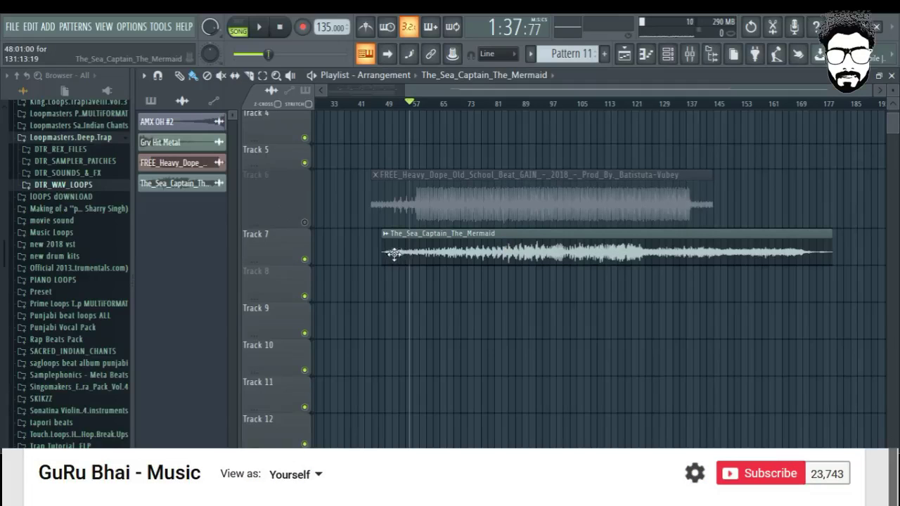
Switch the sample display of The_Sea_Captain_The_Mermaid channel to separate stereo waveforms and close its settings.
double_click(562, 255)
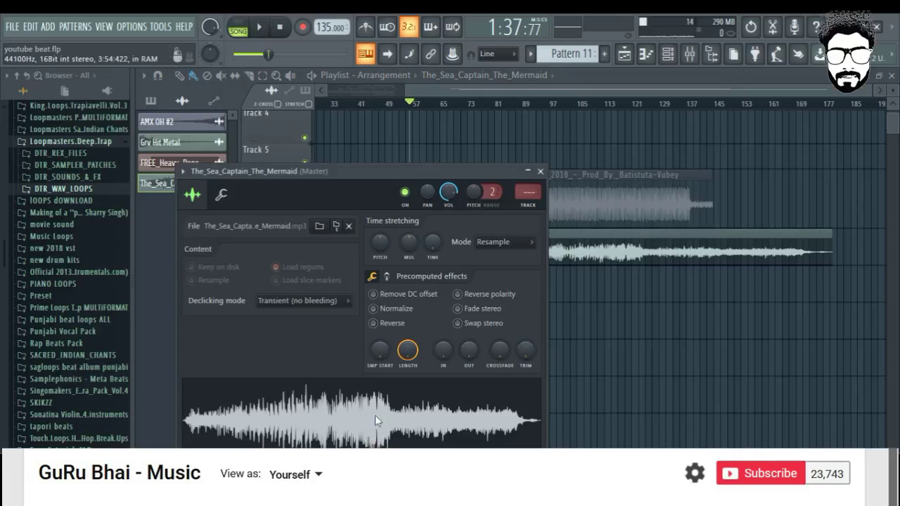
right_click(375, 421)
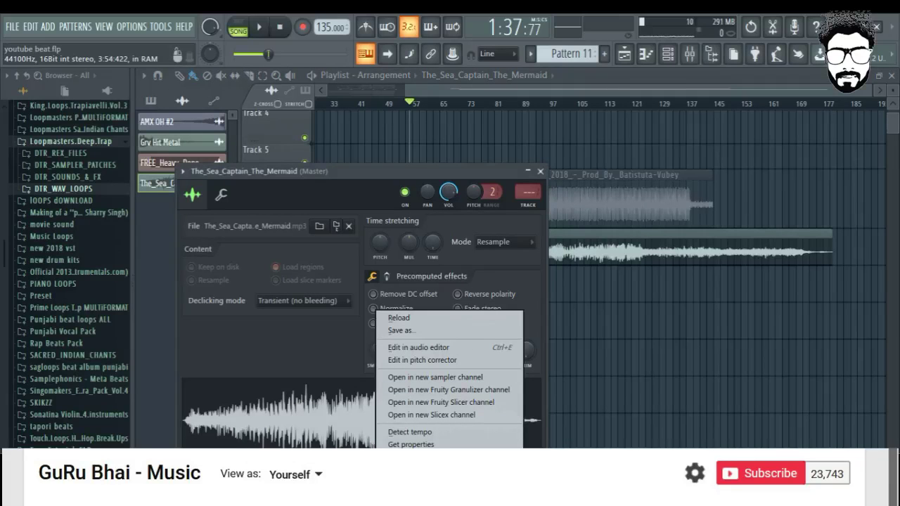
left_click(374, 420)
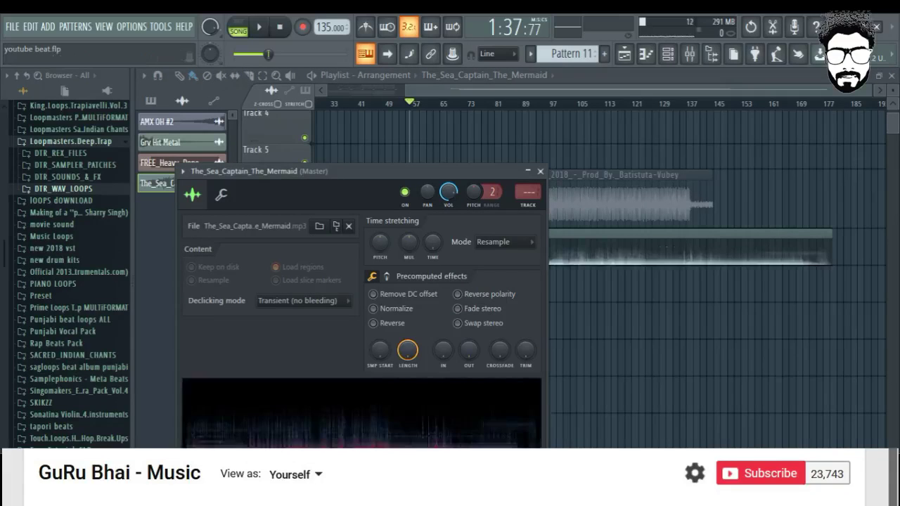
right_click(437, 422)
left_click(438, 422)
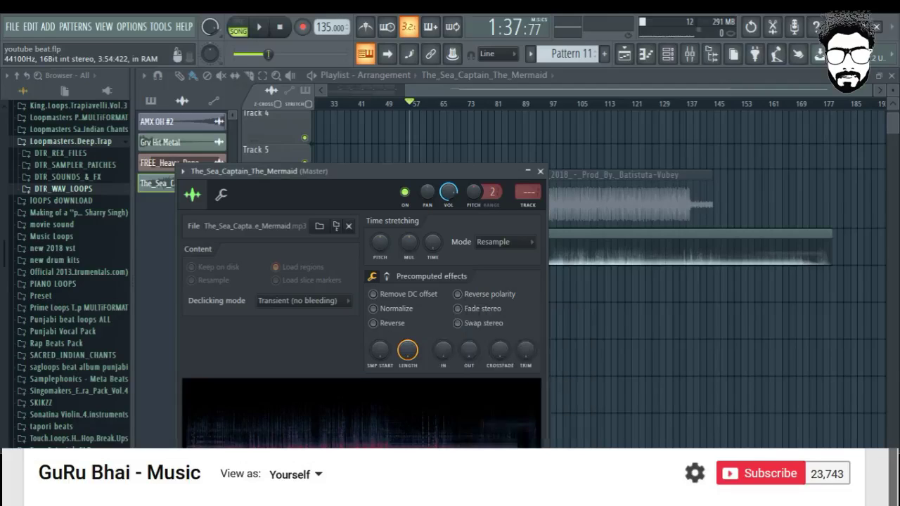
right_click(422, 425)
left_click(455, 444)
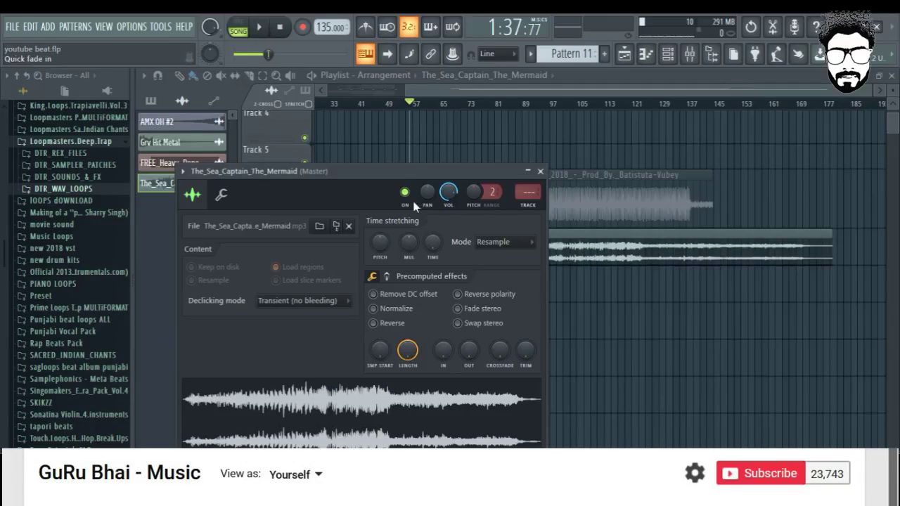
left_click_drag(411, 172, 494, 99)
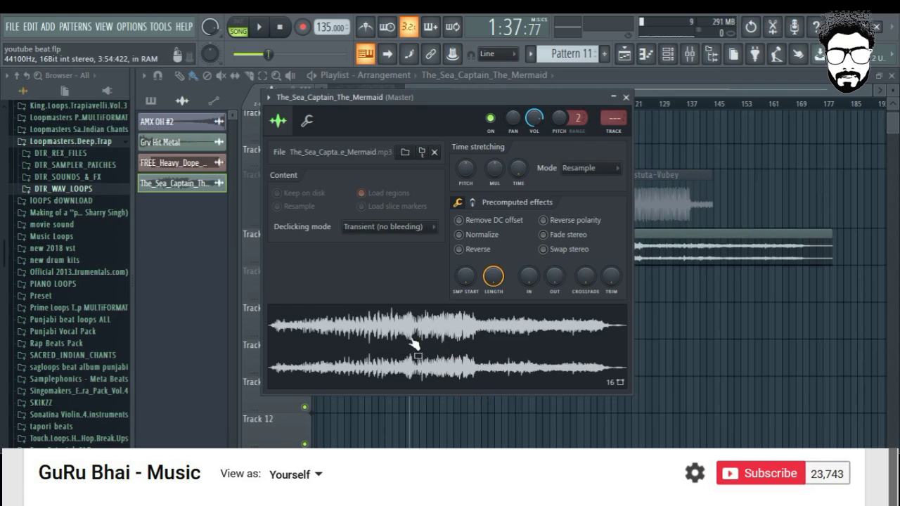
left_click(625, 97)
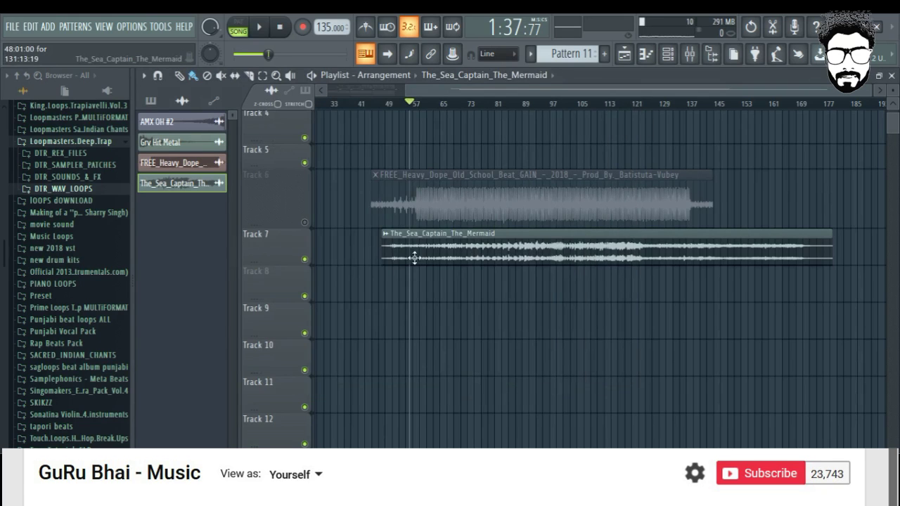
Mute Track 7 and unmute Track 6 to return to the FREE_Heavy_Dope_Old_School_Beat clip.
left_click(307, 260)
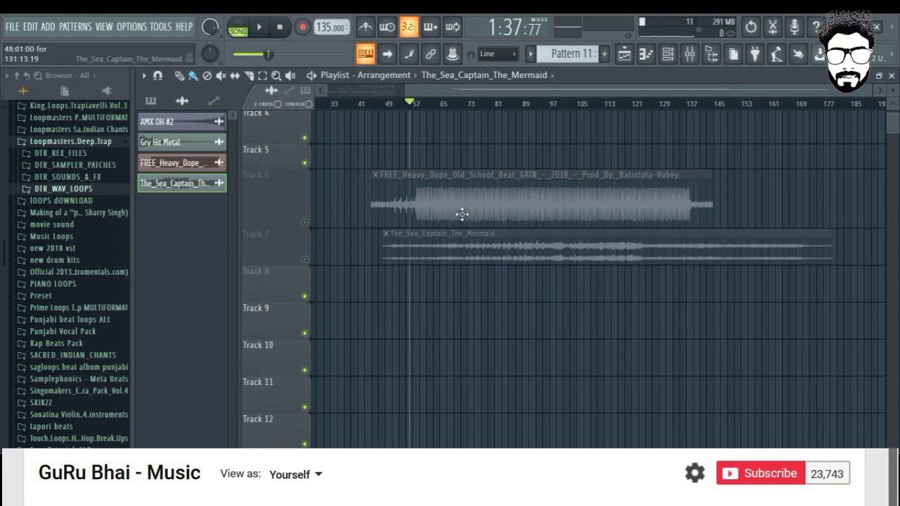
left_click(305, 222)
scroll(426, 109, "up", 4)
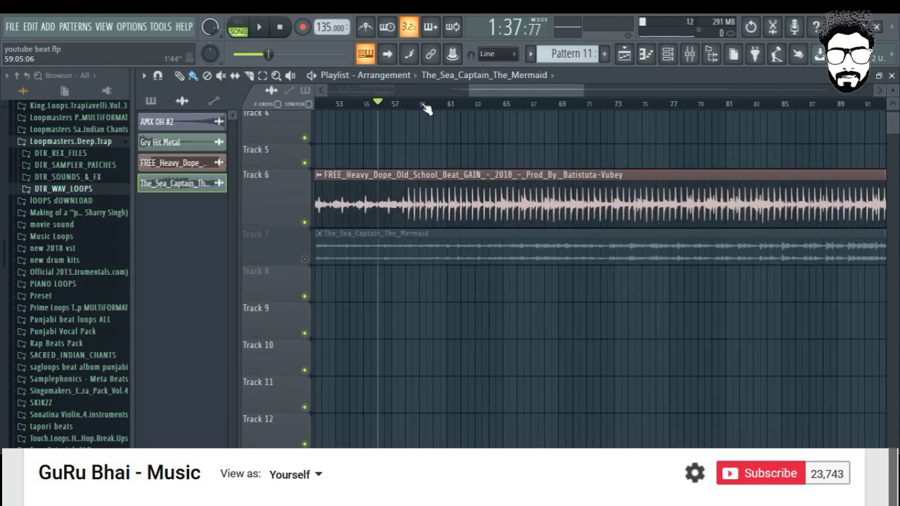
scroll(425, 105, "down", 1)
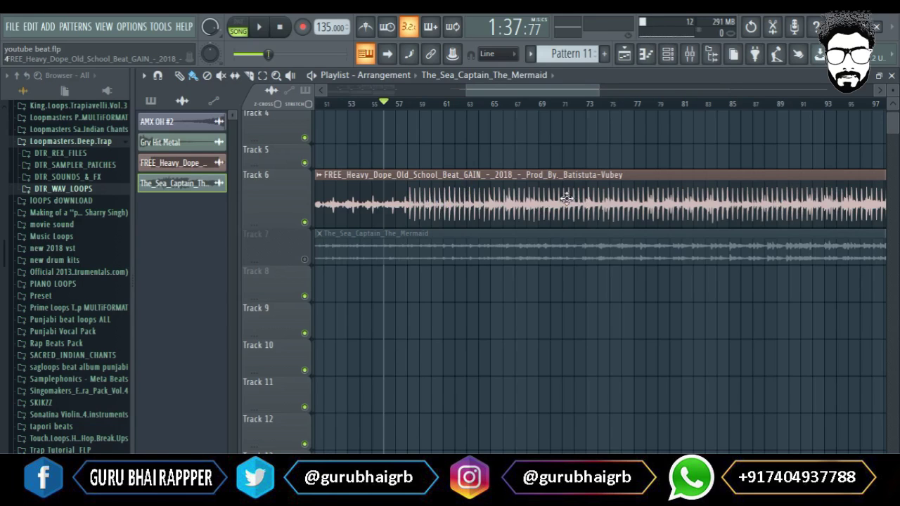
Switch the sample display of the FREE_Heavy_Dope_Old_School_Beat channel to separate stereo waveforms and close its settings.
scroll(436, 109, "up", 3)
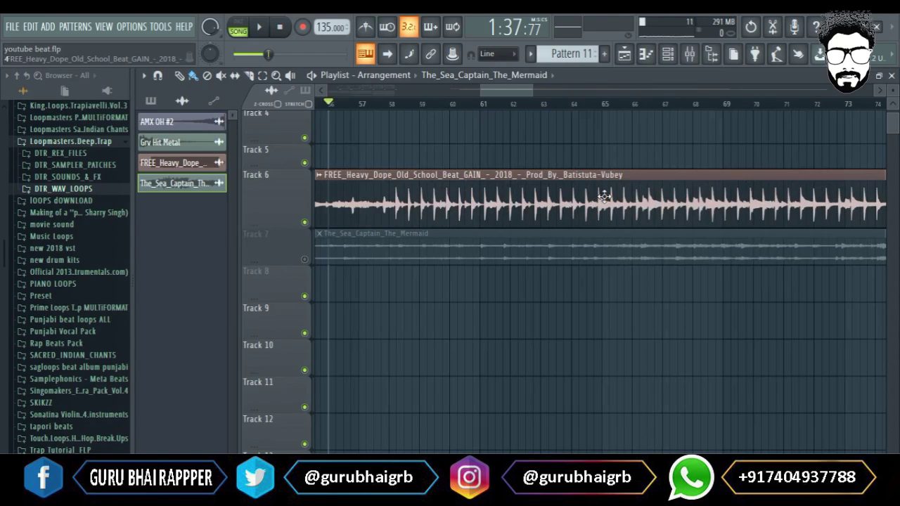
scroll(476, 110, "down", 3)
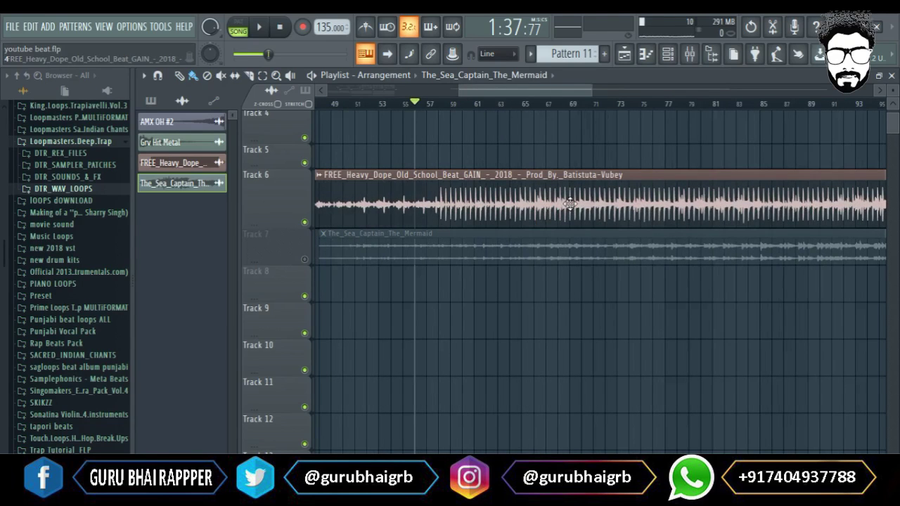
scroll(522, 111, "down", 2)
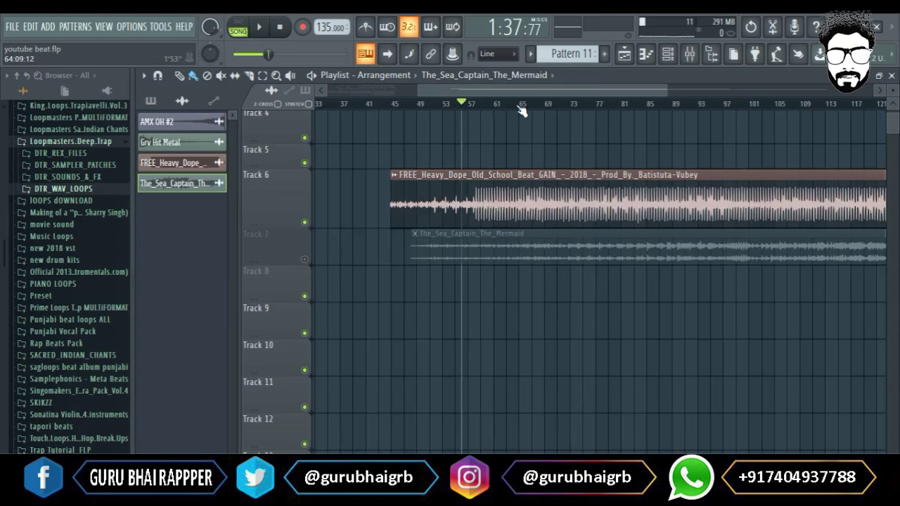
scroll(521, 111, "down", 3)
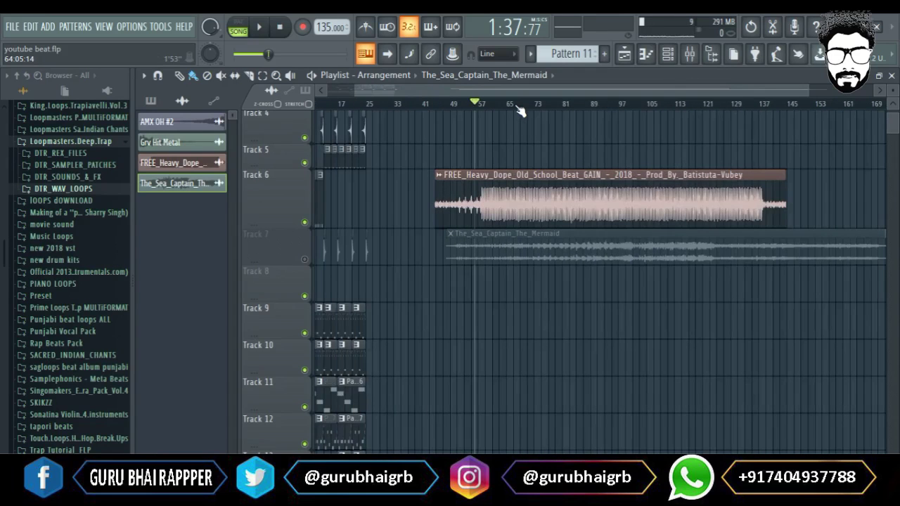
scroll(518, 111, "up", 1)
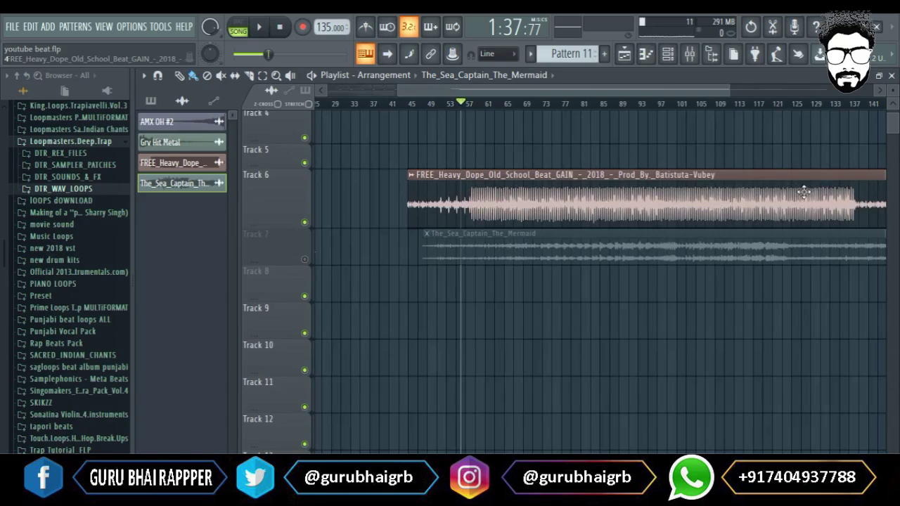
double_click(581, 213)
right_click(494, 351)
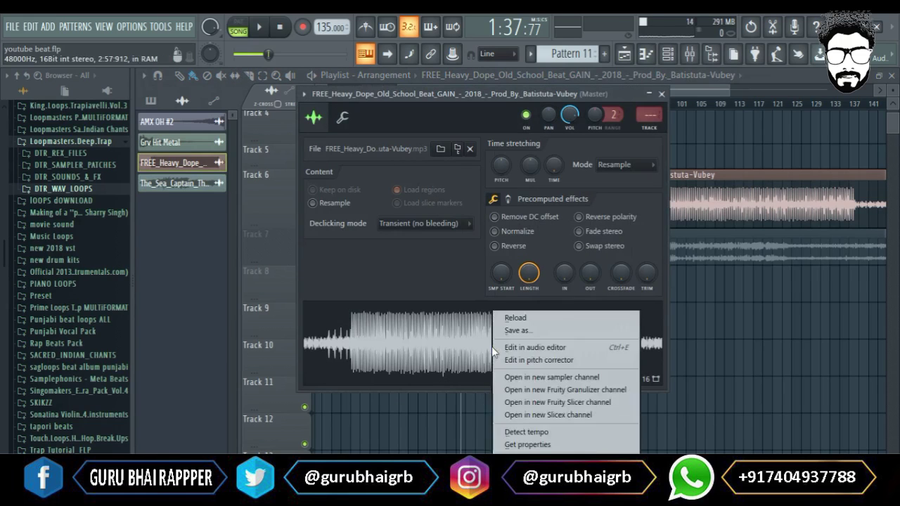
left_click(526, 432)
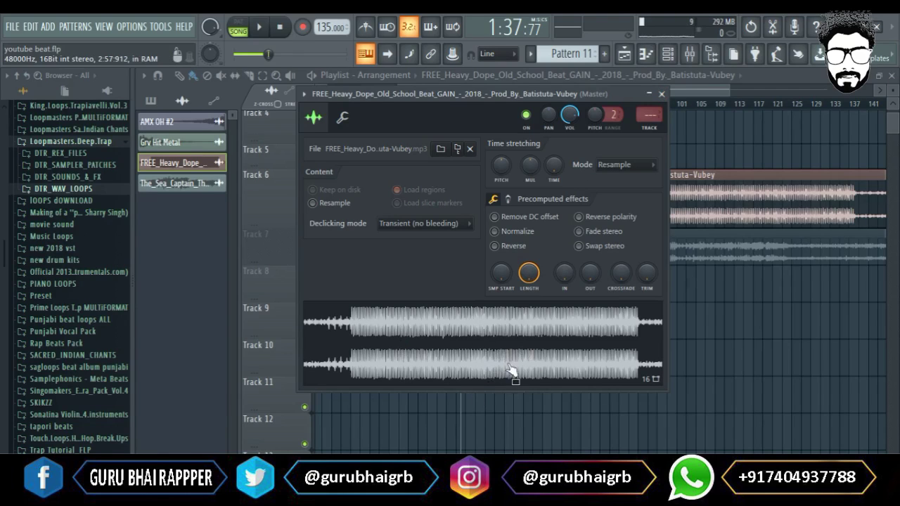
left_click(662, 94)
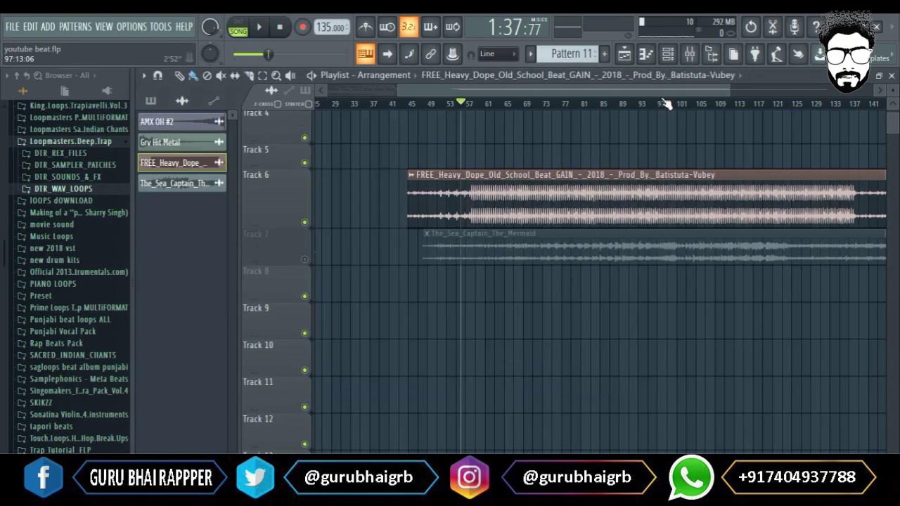
Place the playhead at about bar 57, where the louder section of the FREE_Heavy_Dope_Old_School_Beat clip starts.
scroll(485, 106, "down", 3)
scroll(490, 105, "up", 3)
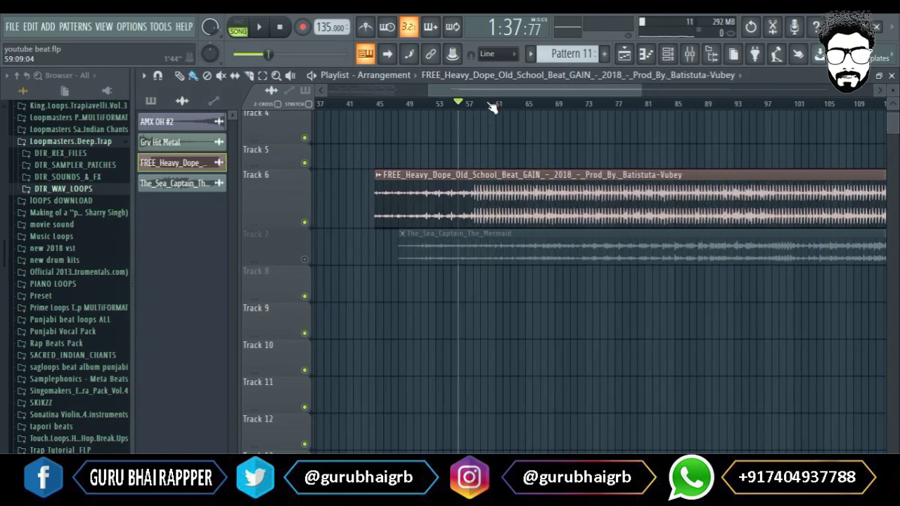
left_click(475, 104)
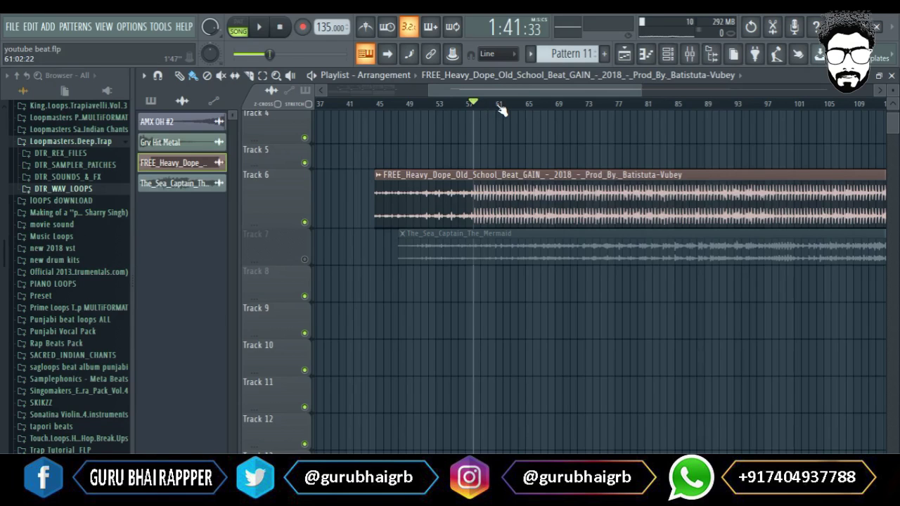
scroll(501, 109, "down", 2)
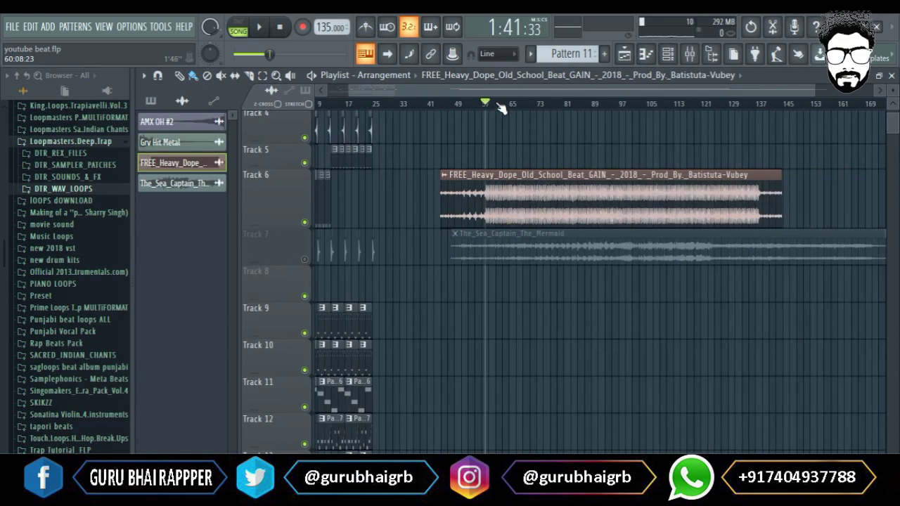
Open the mixer with the Master track's controls shown.
left_click(706, 57)
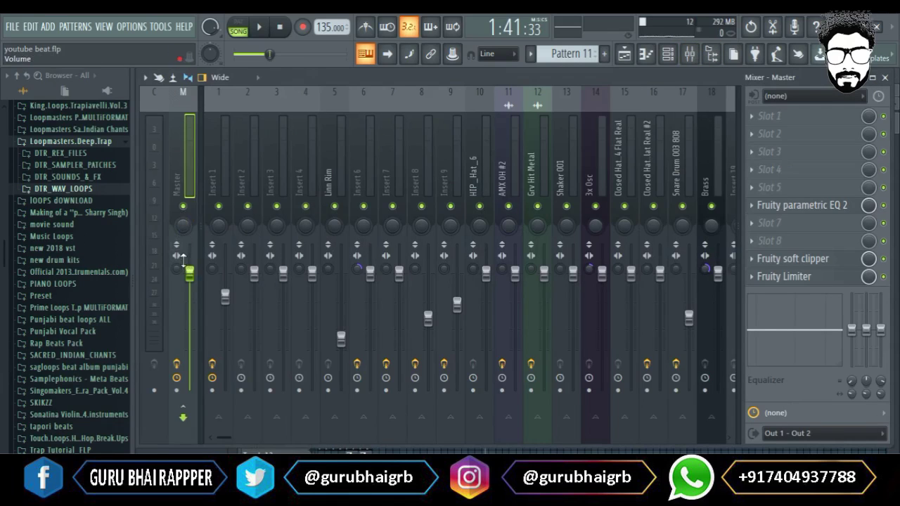
left_click(886, 77)
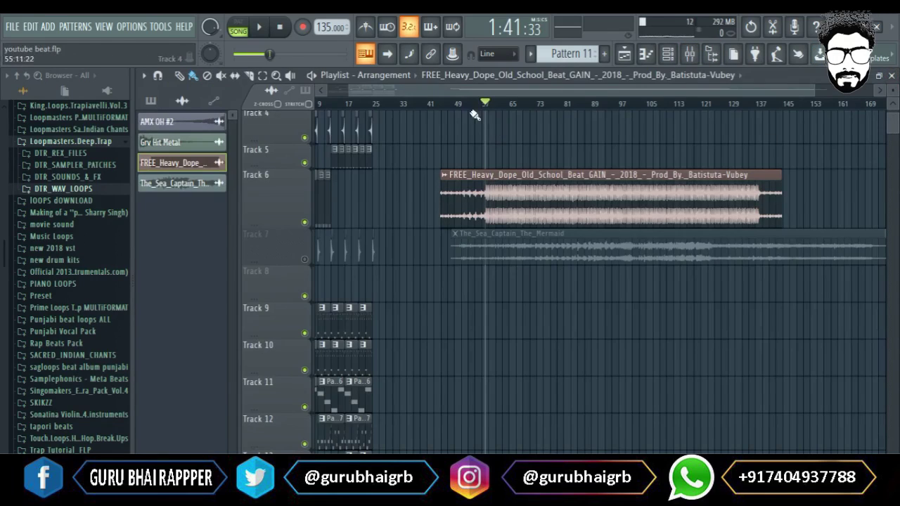
left_click(690, 54)
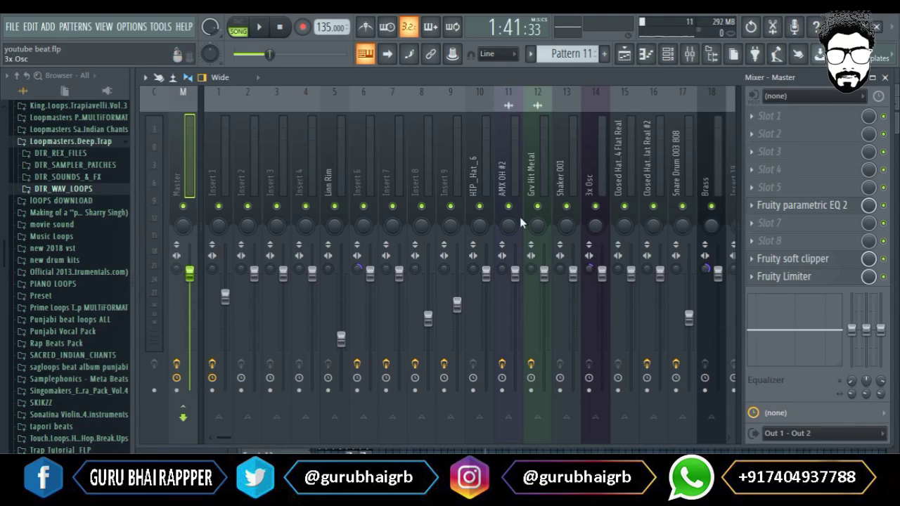
Try merging the Master track's stereo separation in the mixer and reset it to its default.
mouse_move(176, 269)
left_mouse_down()
mouse_move(180, 281)
mouse_move(180, 258)
mouse_move(180, 267)
left_mouse_up()
right_click(177, 271)
left_click(185, 278)
right_click(177, 269)
left_click(185, 278)
mouse_move(209, 54)
left_mouse_down()
mouse_move(209, 44)
mouse_move(209, 58)
left_mouse_up()
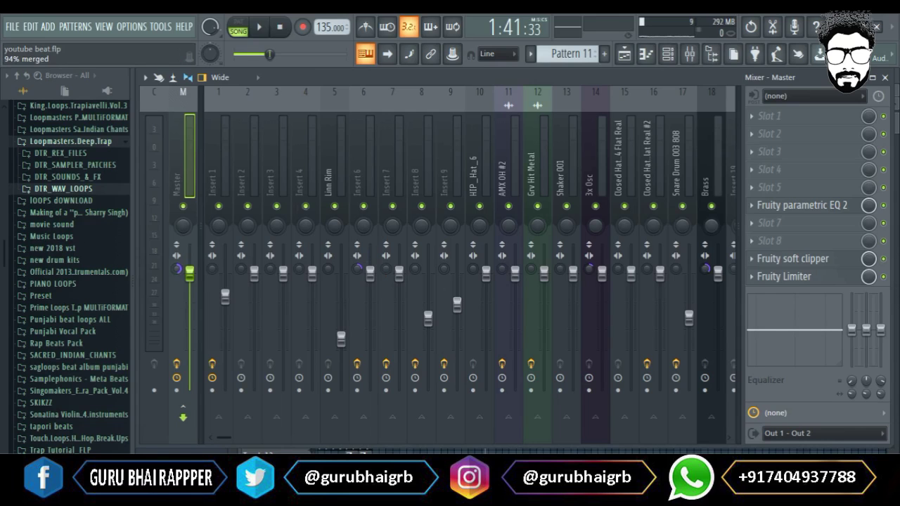
left_click_drag(177, 269, 177, 271)
right_click(177, 269)
left_click(180, 276)
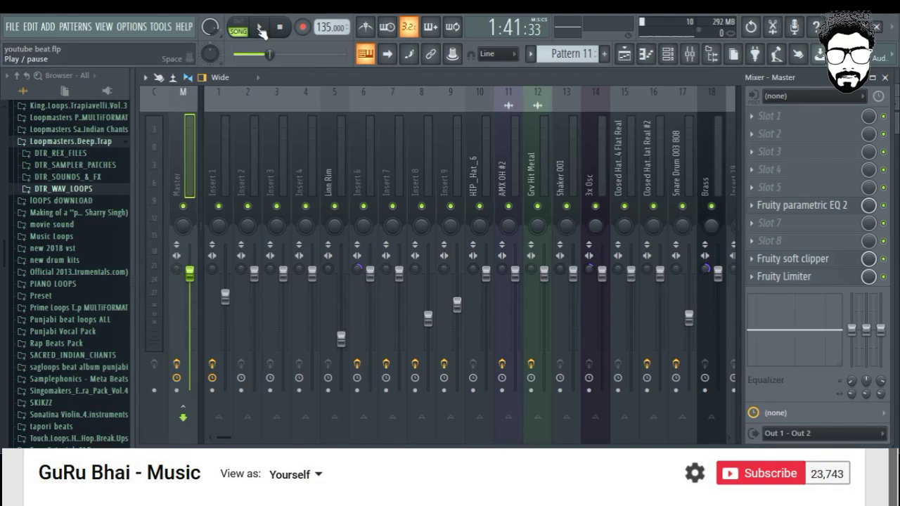
Play the song while turning the Master track's stereo separation towards merged, and pause playback.
left_click(261, 28)
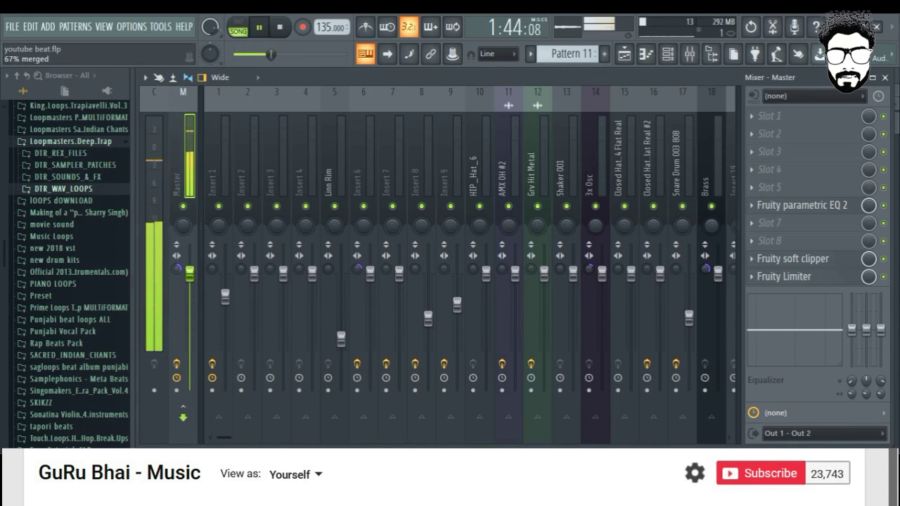
left_click_drag(176, 269, 177, 281)
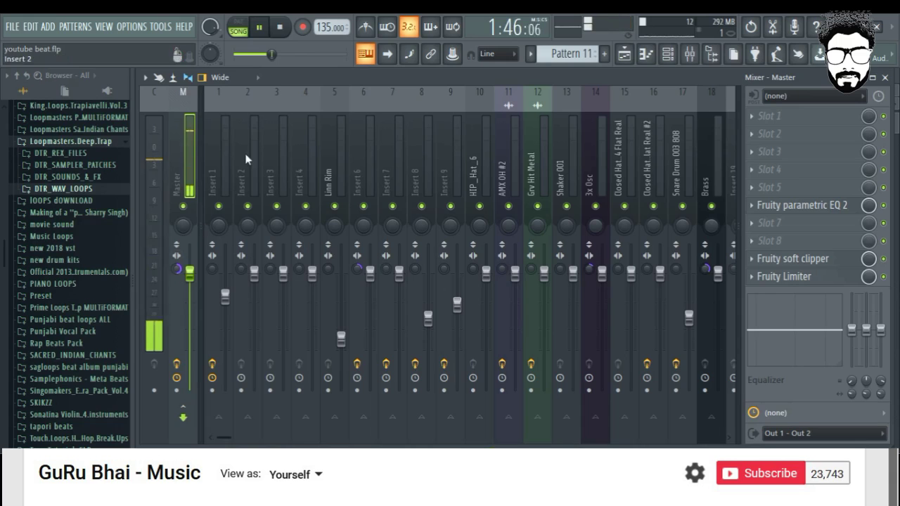
left_click(261, 28)
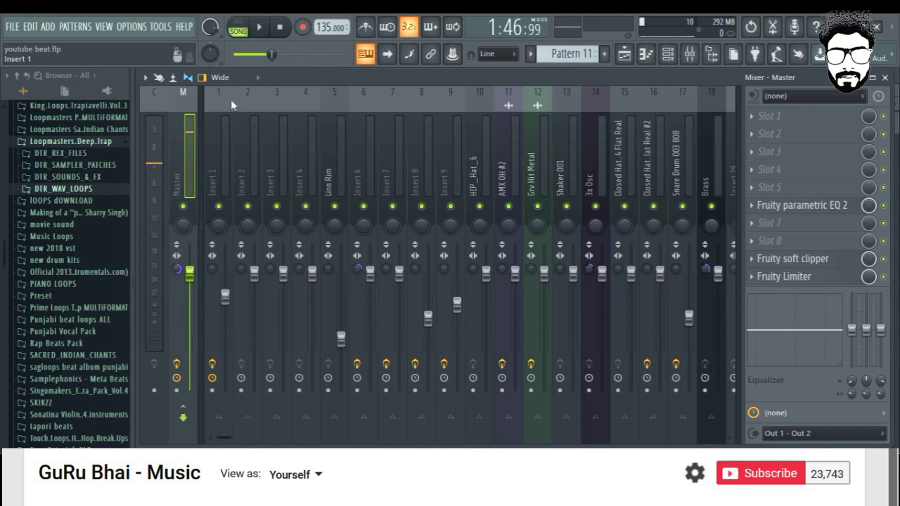
Preview the song from about 1:09 and about 2:03, with the Master track's stereo separation returned to original.
left_click_drag(270, 54, 261, 54)
left_click(260, 26)
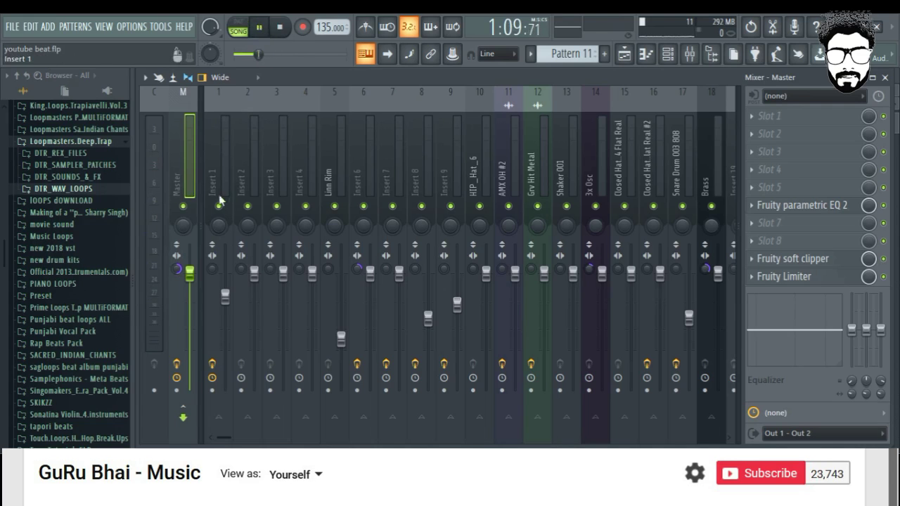
left_click_drag(259, 54, 277, 54)
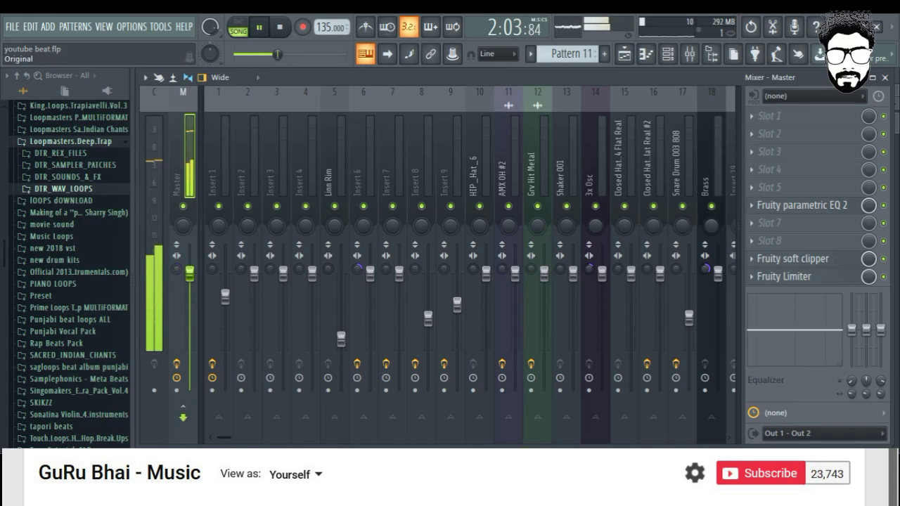
left_click(258, 28)
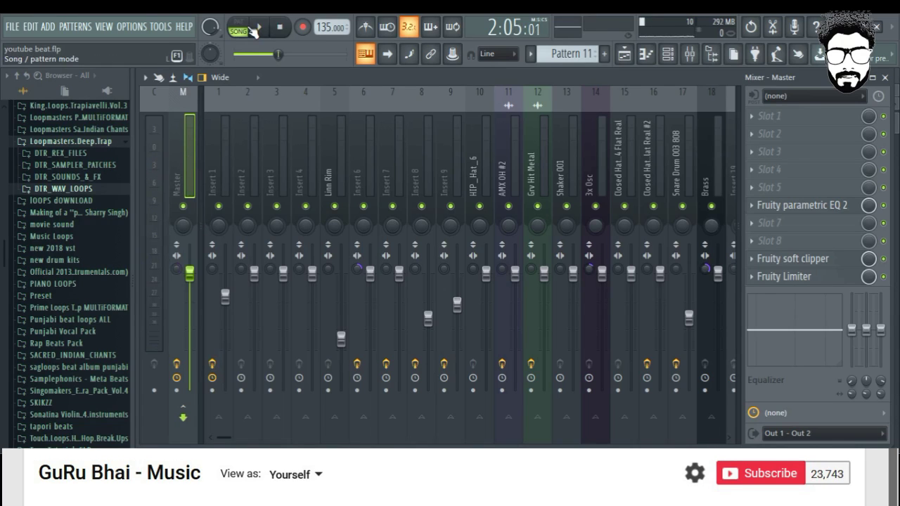
Resume playback, turn the Master track's stereo separation to merged again for comparison, and pause.
left_click(257, 28)
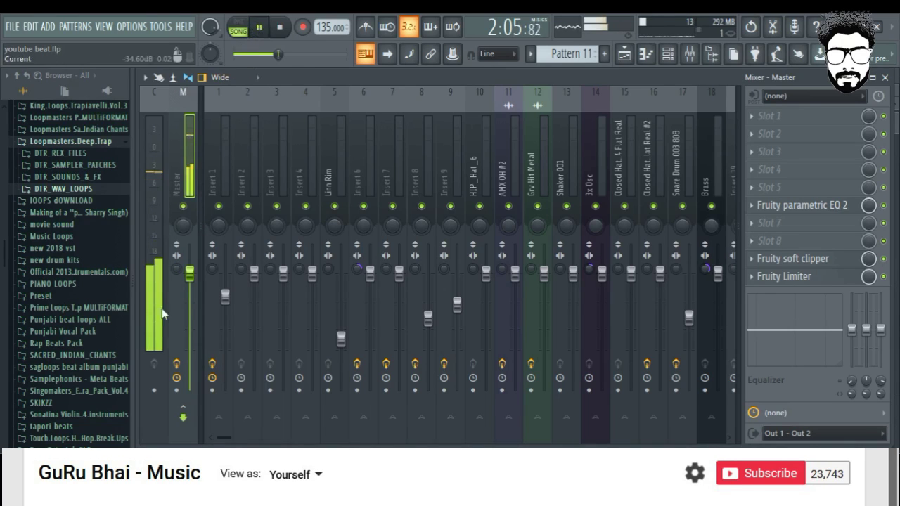
left_click_drag(177, 269, 176, 243)
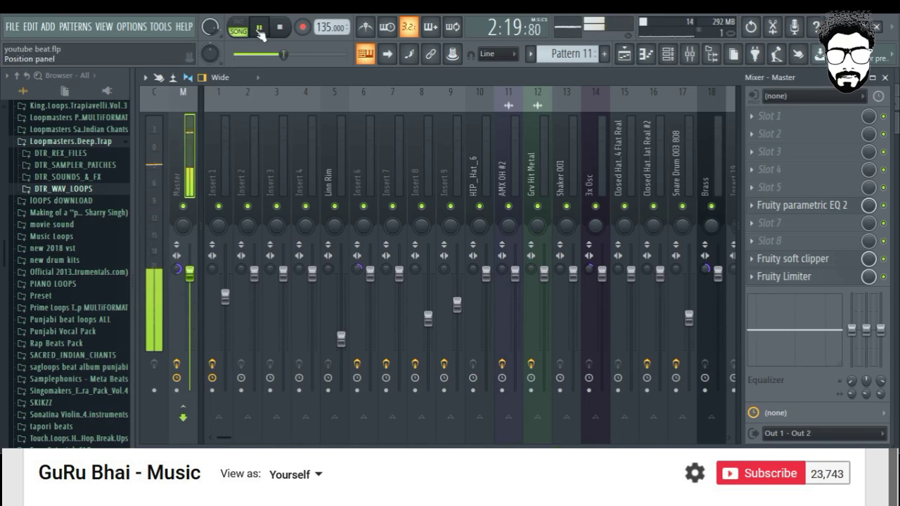
left_click(259, 29)
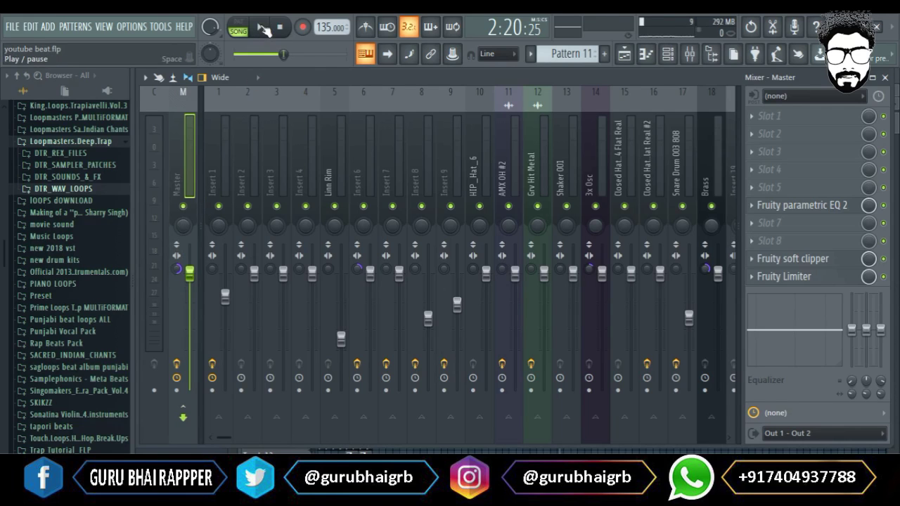
Turn the Master track's stereo separation from merged to separated during playback, and pause the song.
left_click(260, 27)
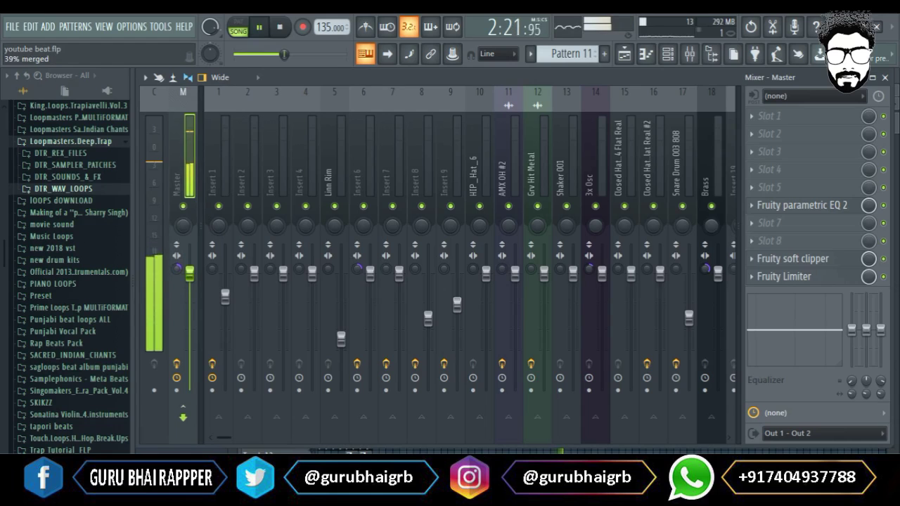
left_click_drag(176, 269, 177, 221)
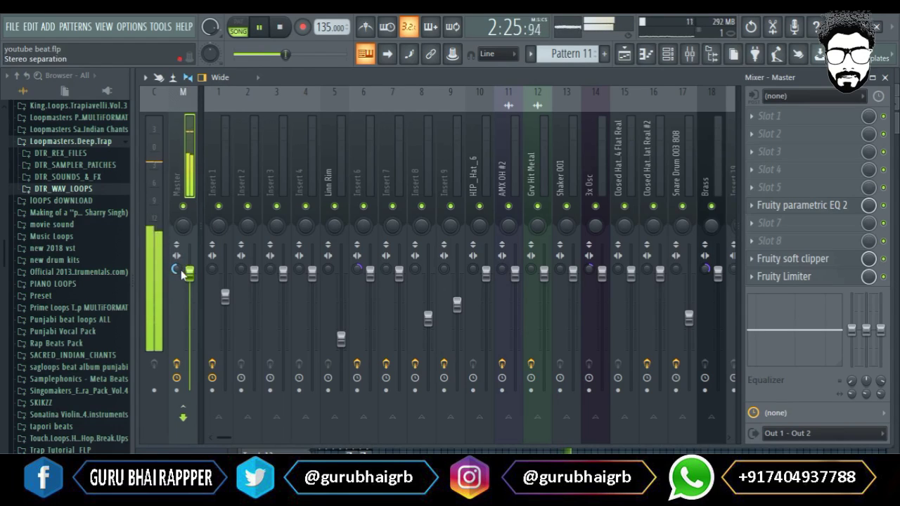
left_click(260, 28)
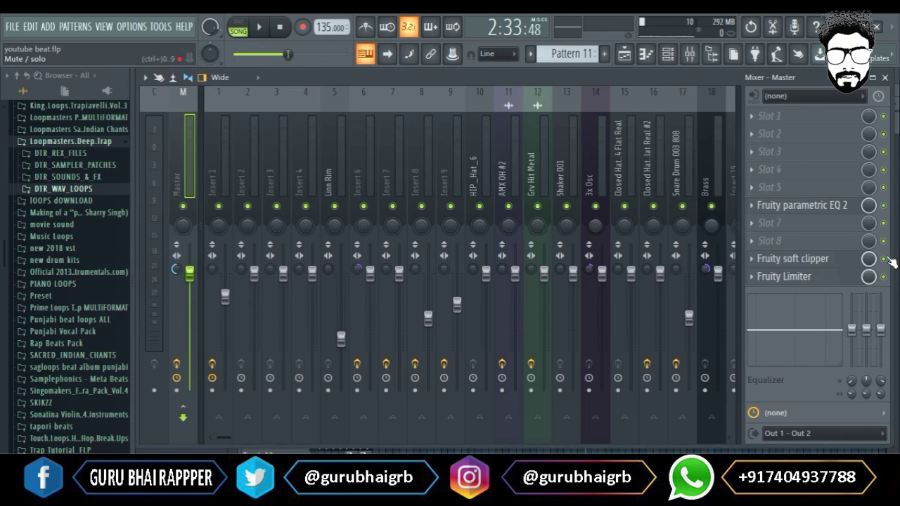
Load Maximus into slot 5 of the Master track and move its window up so all controls fit on screen.
left_click(775, 188)
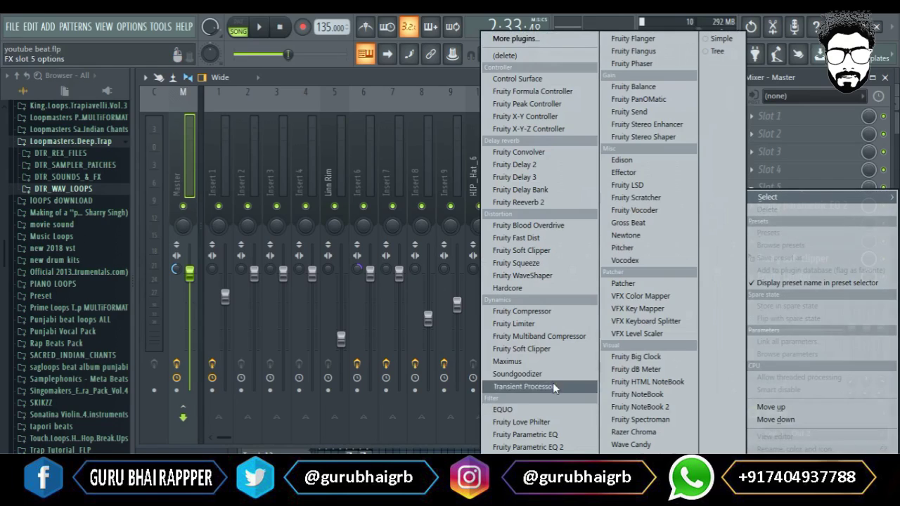
left_click(540, 363)
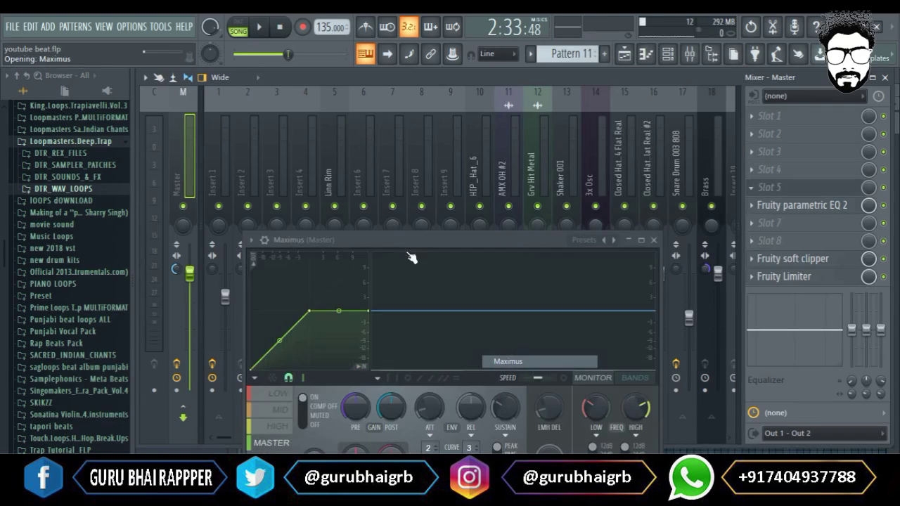
left_click_drag(416, 240, 433, 117)
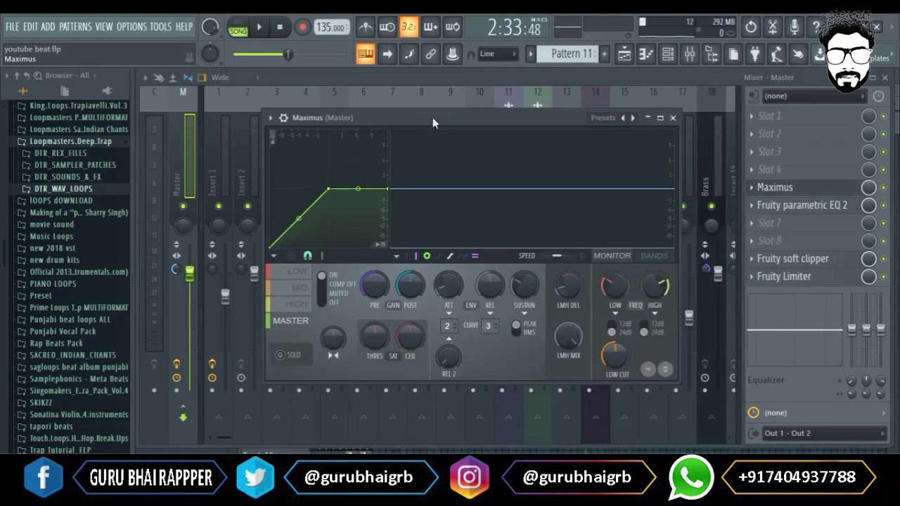
Preview the song through Maximus, and try its Master band stereo separation at 13% separated before resetting it.
left_click(260, 30)
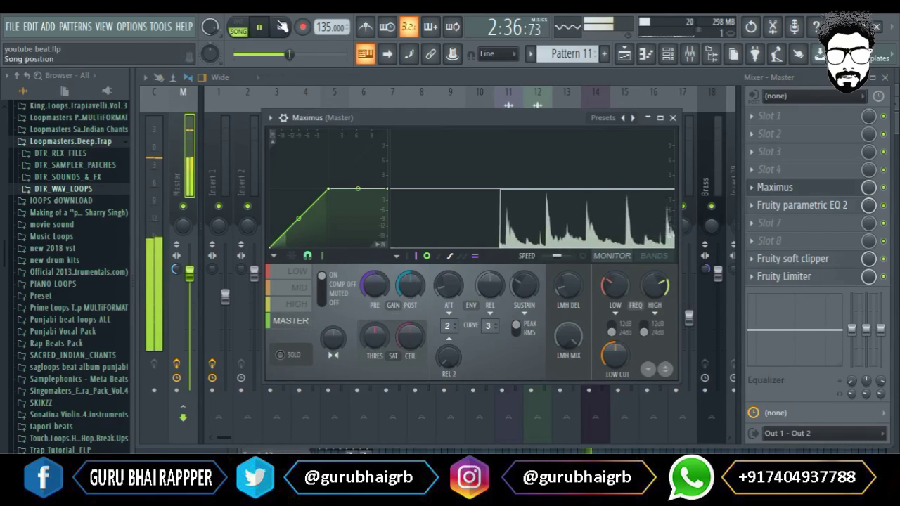
left_click(269, 27)
mouse_move(333, 338)
left_mouse_down()
mouse_move(333, 322)
mouse_move(334, 333)
left_mouse_up()
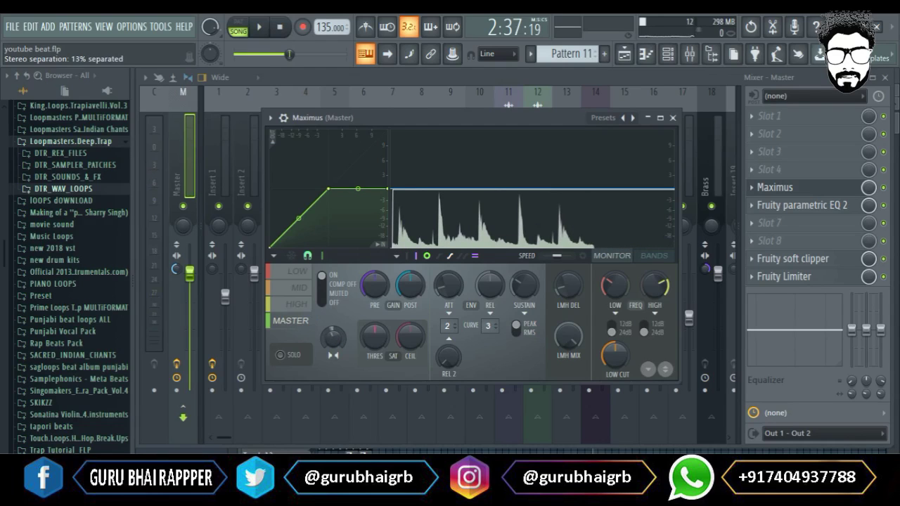
right_click(336, 340)
left_click(356, 301)
Set the Maximus Master band's stereo separation to 100% separated during playback, and pause the song.
key("space")
left_click_drag(335, 340, 332, 331)
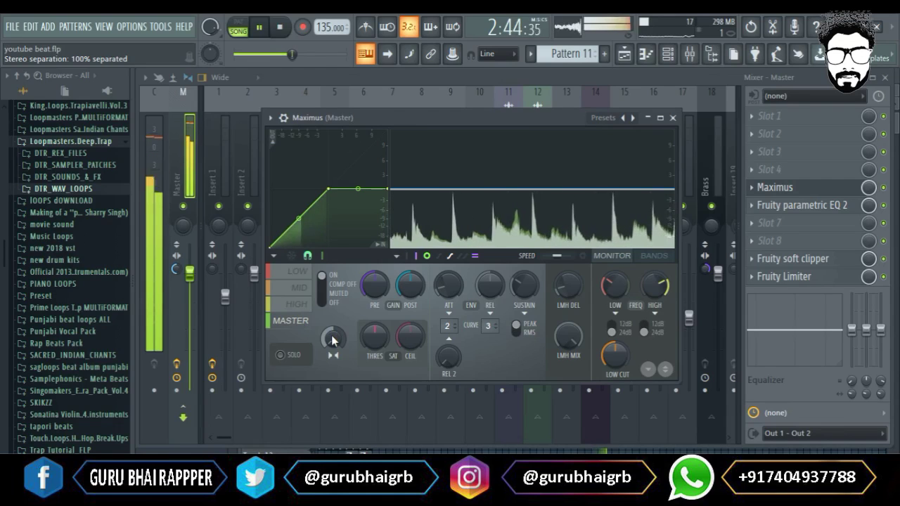
left_click(258, 27)
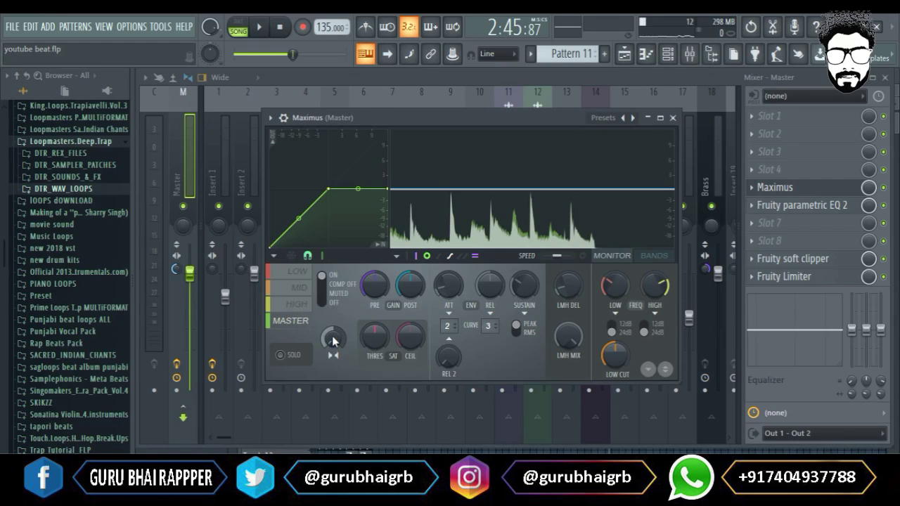
Reset the stereo separation of both the Maximus Master band and the mixer's Master track to default.
right_click(331, 342)
left_click(355, 301)
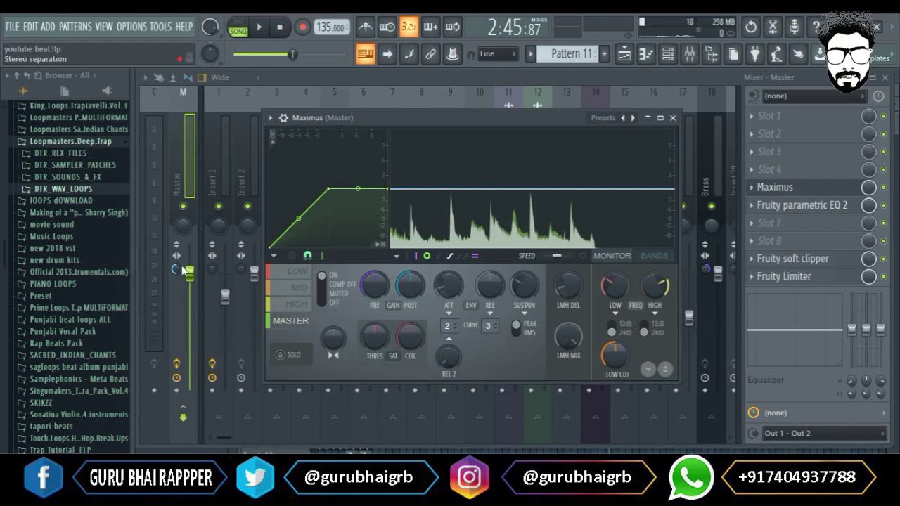
right_click(182, 270)
left_click(191, 277)
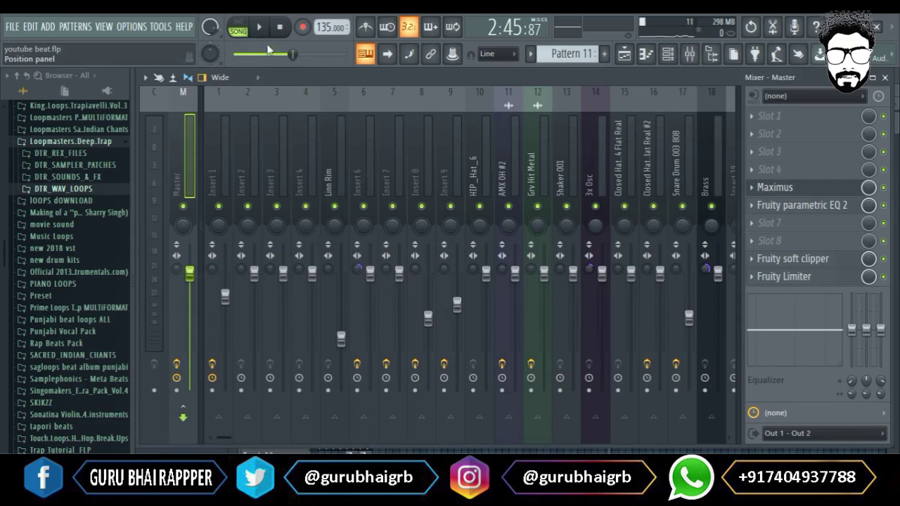
Move the song position back to about 2:38, play the song with default stereo separation, and pause it.
left_click_drag(514, 27, 514, 30)
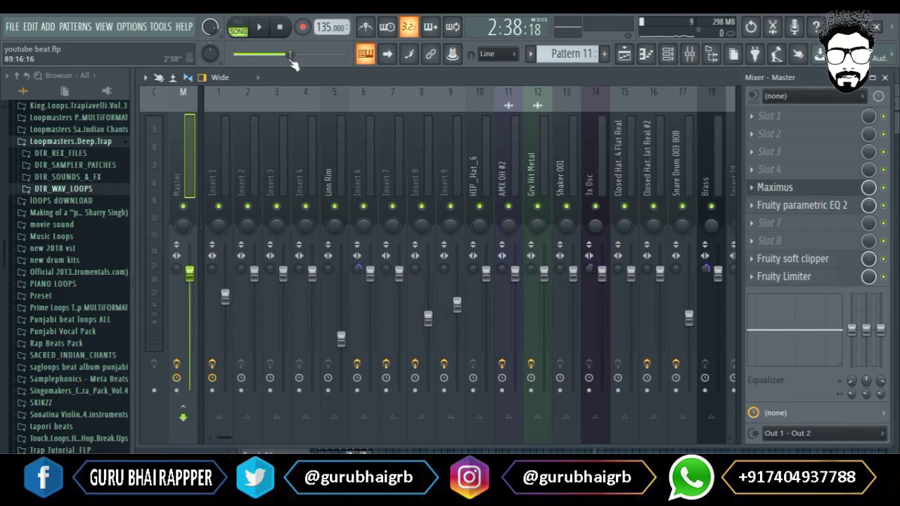
left_click(260, 29)
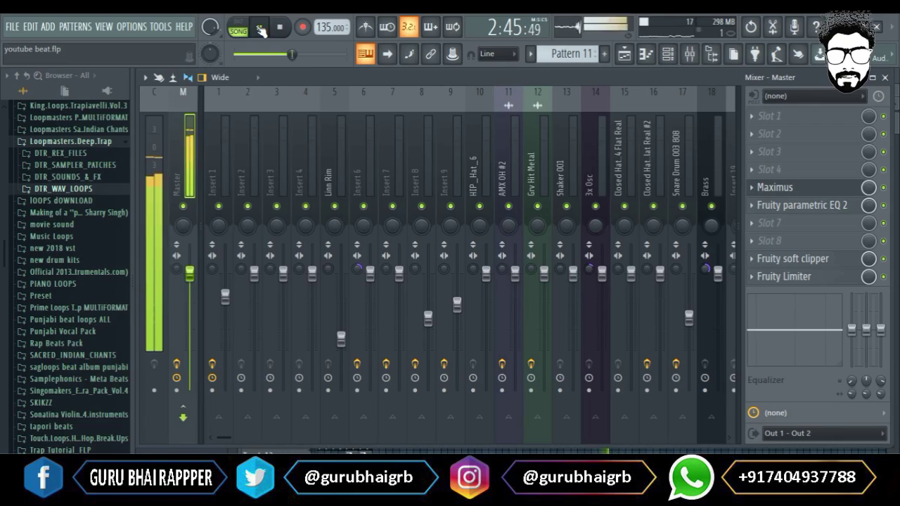
left_click(260, 29)
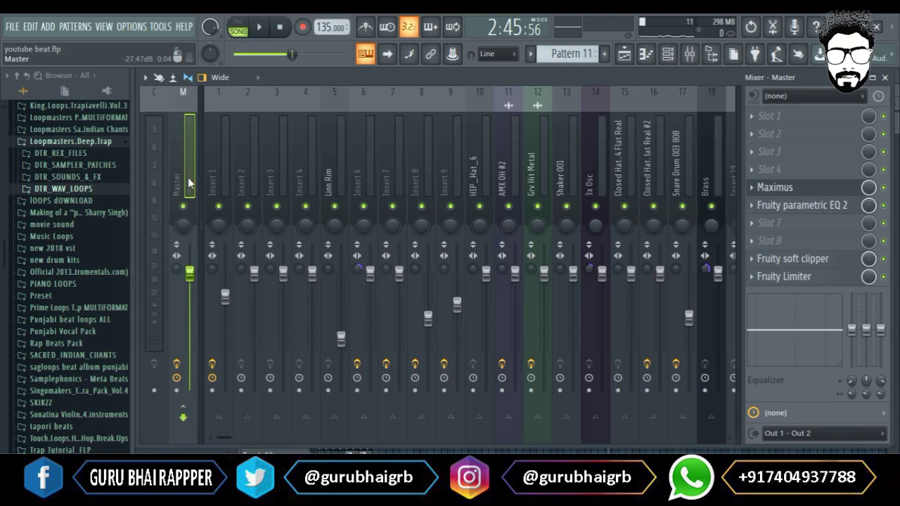
Load iZotope Ozone 7 Imager from the plugin database into slot 4 of the Master track, and disable Maximus.
left_click(107, 92)
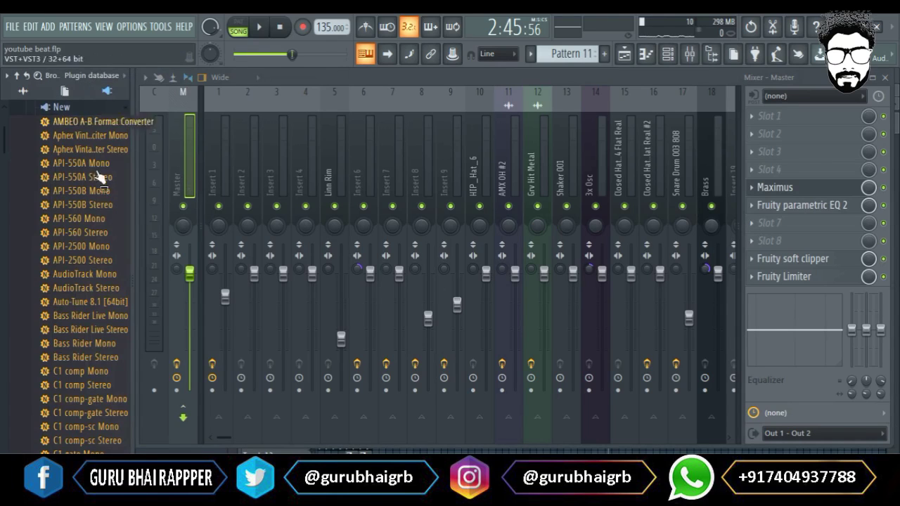
scroll(105, 263, "down", 20)
scroll(106, 261, "down", 15)
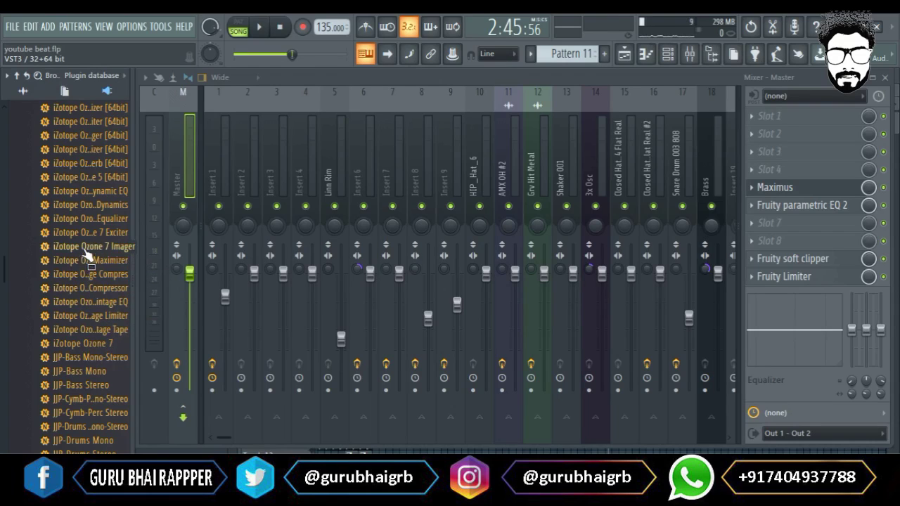
left_click_drag(88, 254, 798, 166)
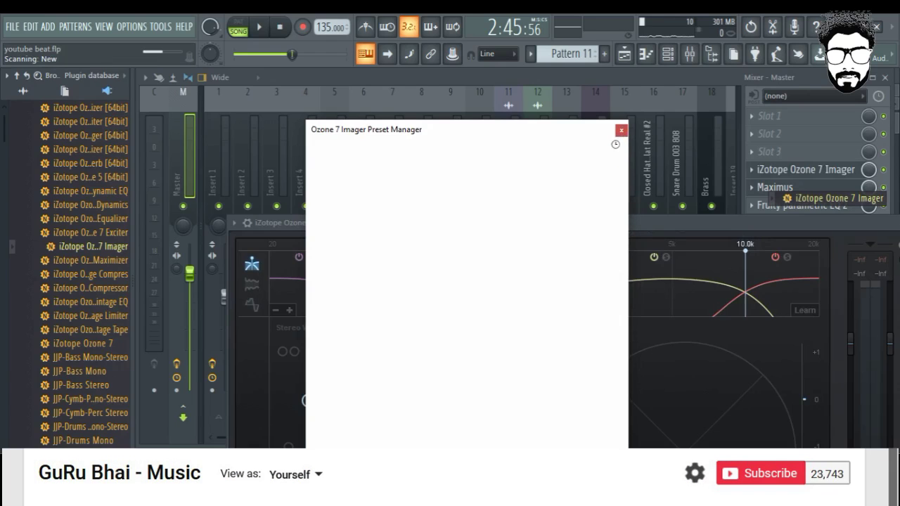
left_click(885, 189)
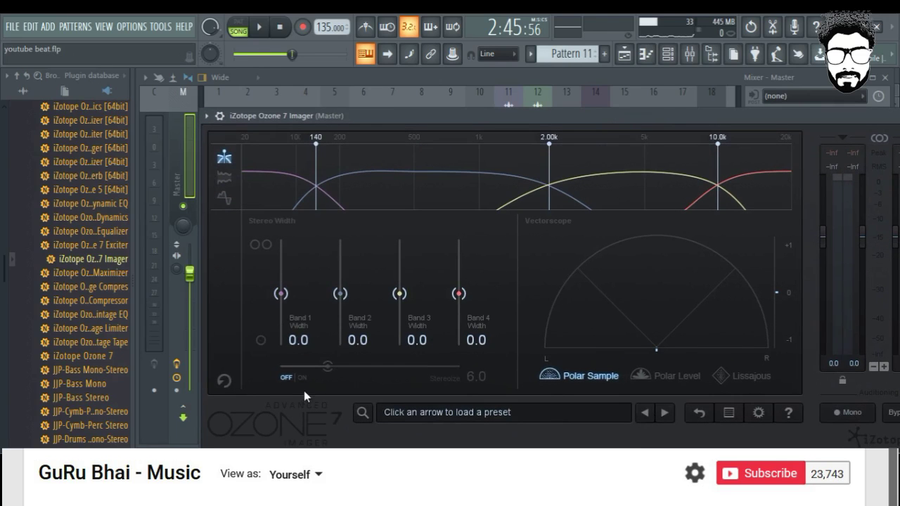
Enable Stereoize in Ozone 7 Imager, and briefly preview the song through it.
left_click(304, 378)
left_click(264, 31)
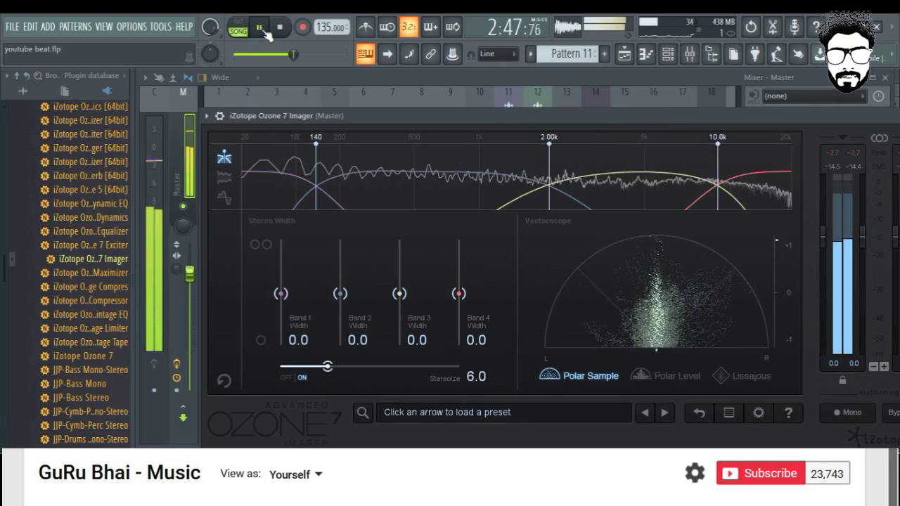
left_click(266, 30)
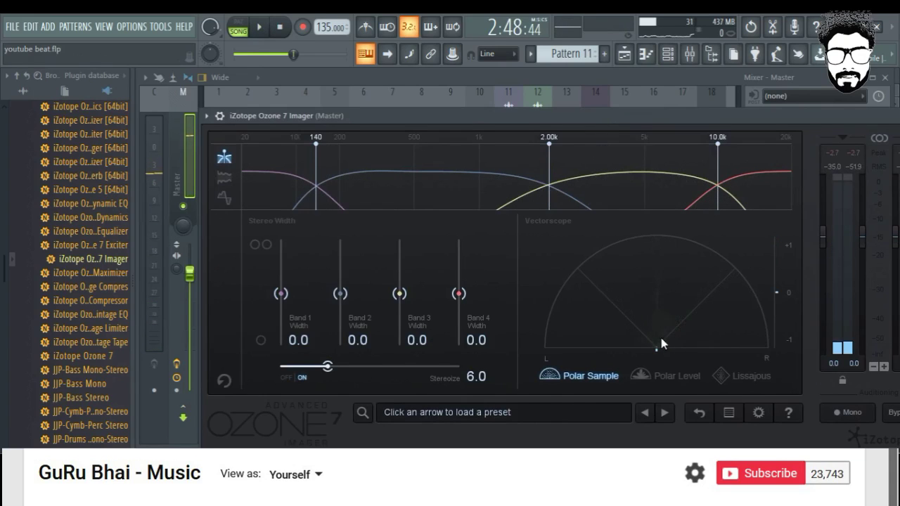
During playback, set the Ozone 7 Imager widths to 38.0 for band 2, 59.5 for band 3 and 79.7 for band 4.
left_click(259, 27)
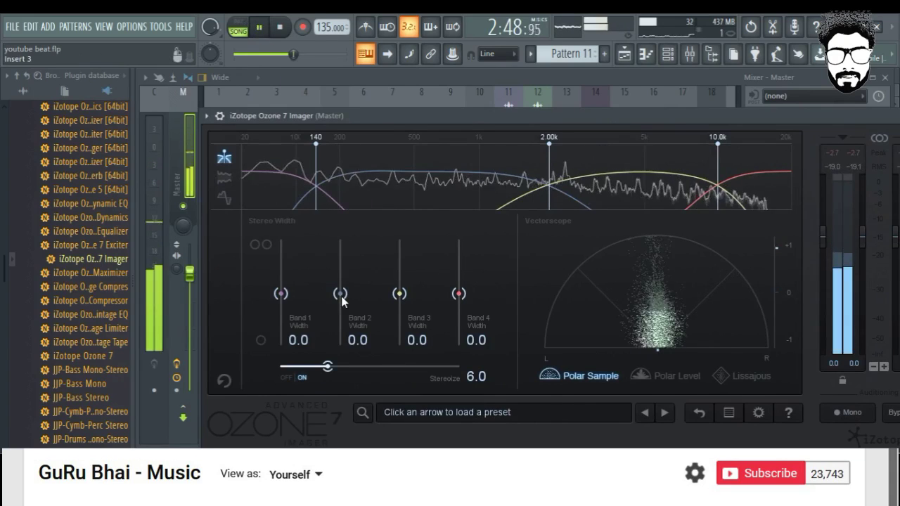
mouse_move(340, 293)
left_mouse_down()
mouse_move(344, 258)
mouse_move(344, 280)
left_mouse_up()
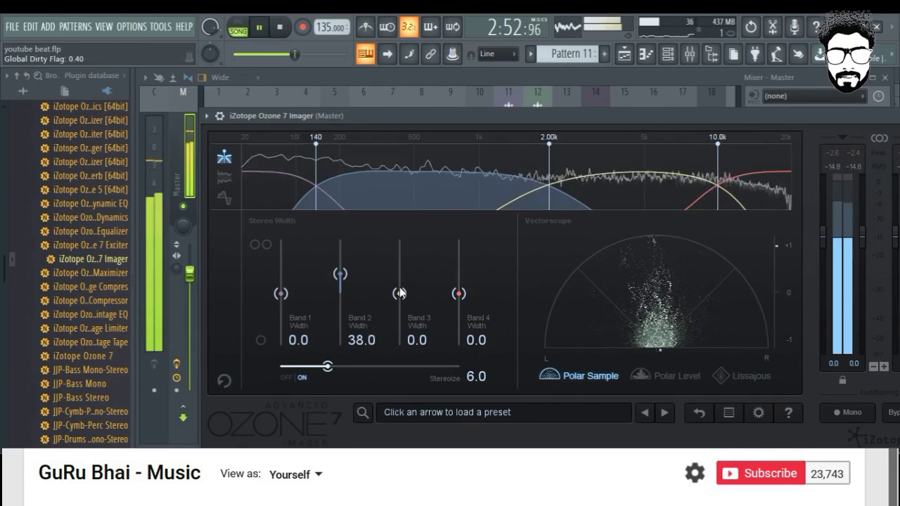
left_click_drag(400, 287, 401, 262)
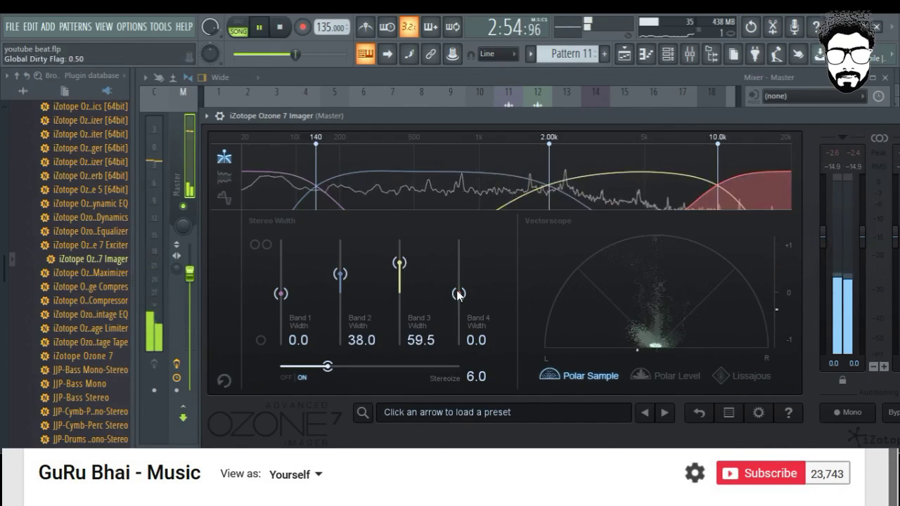
left_click_drag(457, 289, 465, 250)
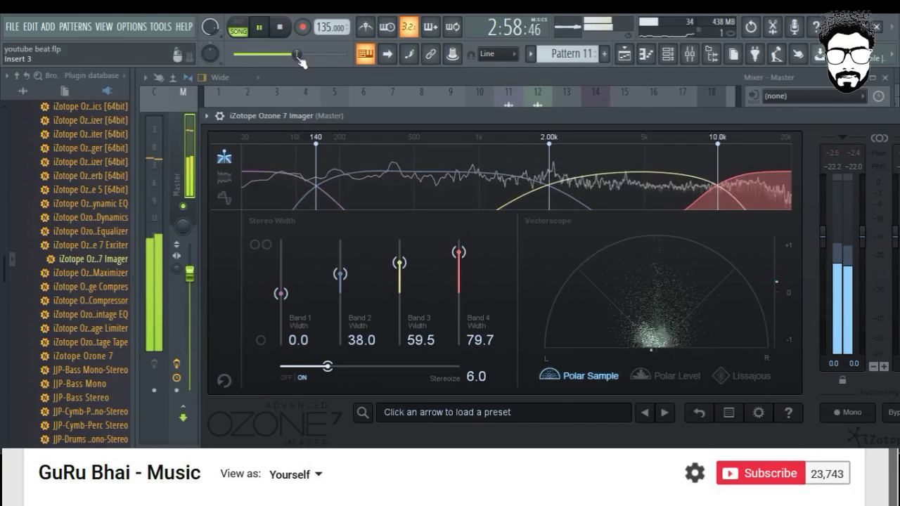
Move playback to an earlier part of the song, pause it, and switch the Imager's vectorscope to Polar Level.
left_click_drag(297, 54, 266, 58)
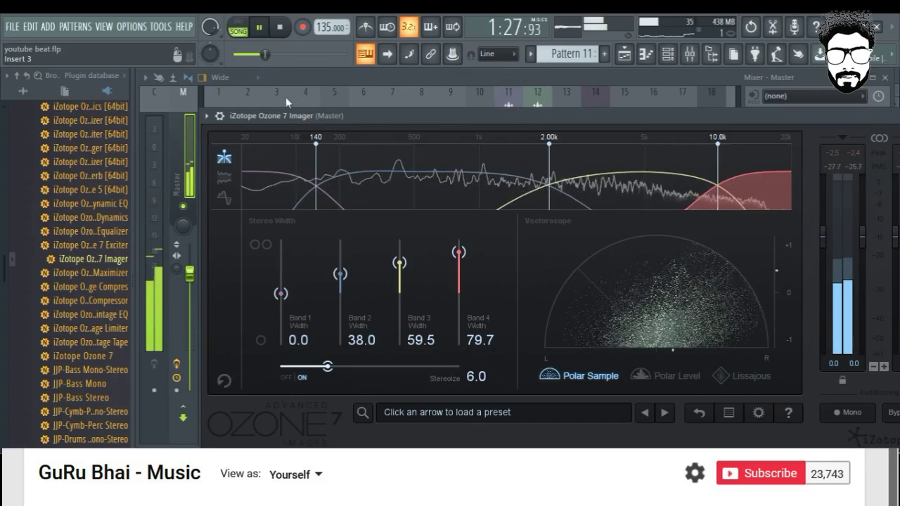
key("space")
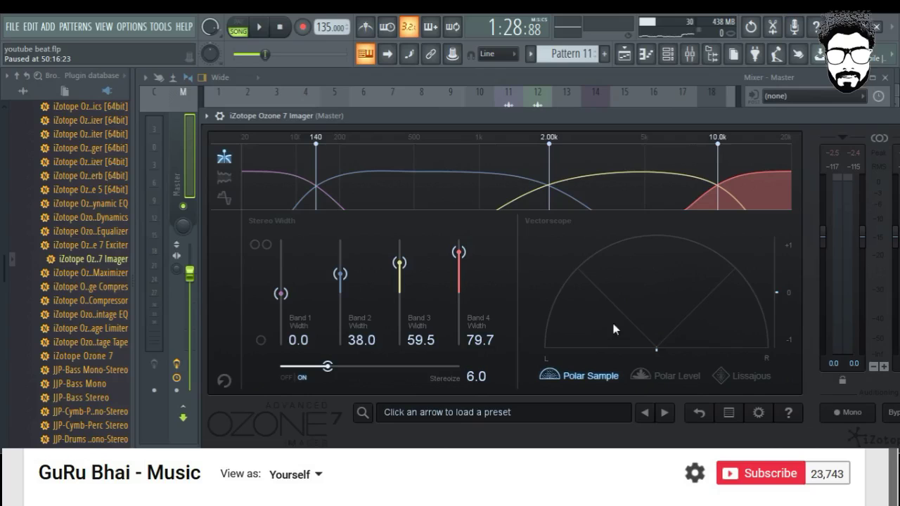
left_click(639, 378)
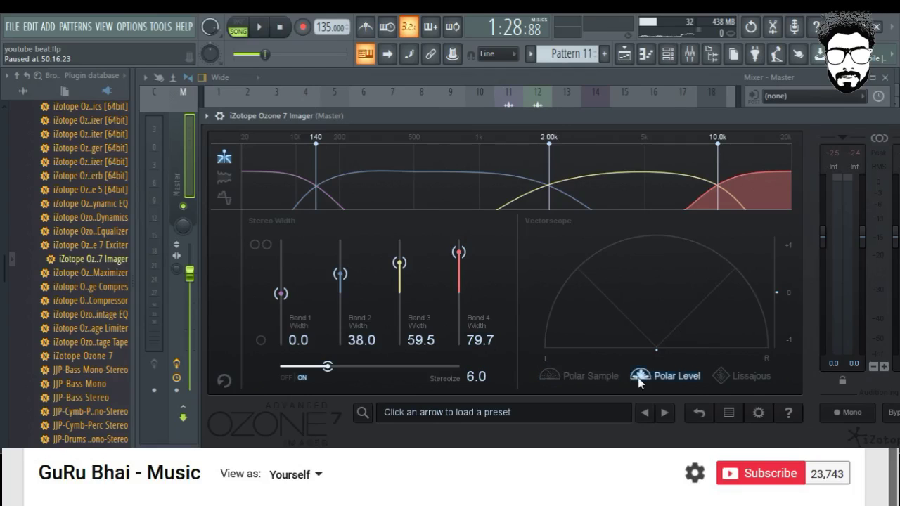
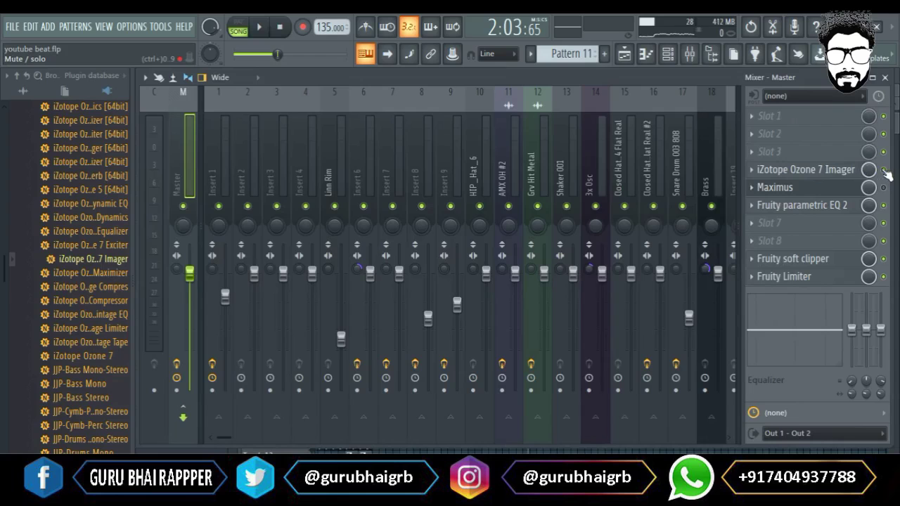
Replay the song from slightly earlier to compare the sound with and without Ozone 7 Imager, and pause it.
left_click(271, 54)
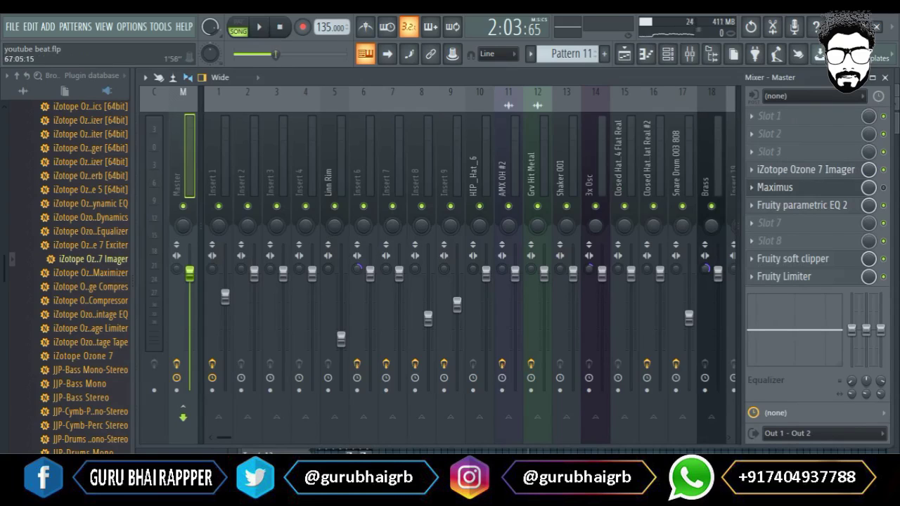
left_click(260, 28)
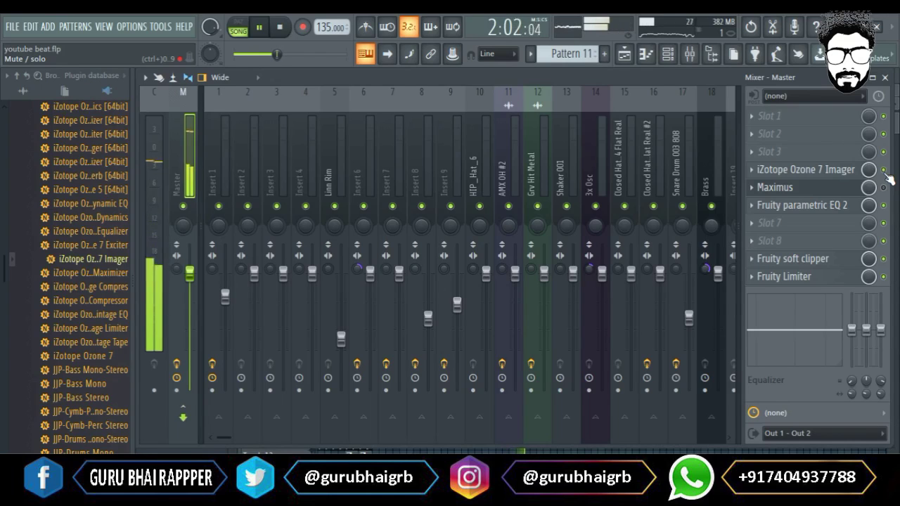
key("space")
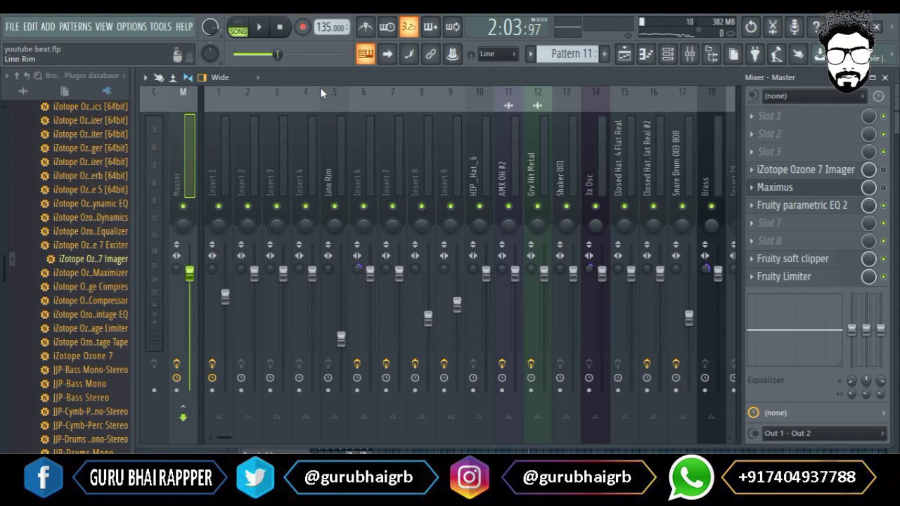
Shift the mixer window and reset the Master track's stereo separation.
left_click_drag(275, 75, 303, 92)
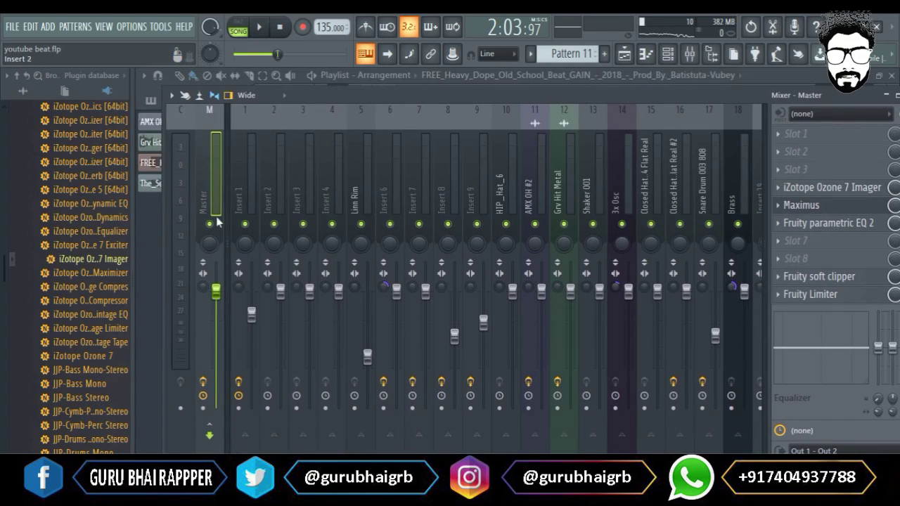
right_click(205, 289)
left_click(221, 291)
Delete iZotope Ozone 7 Imager from slot 4 of the Master track, and move the mixer so the Master strip shows.
left_click_drag(321, 92, 219, 84)
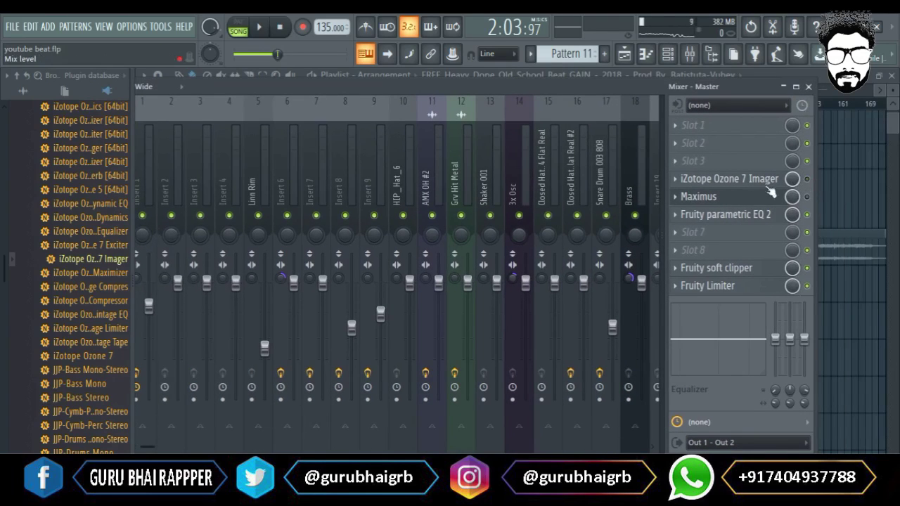
right_click(693, 181)
left_click(693, 208)
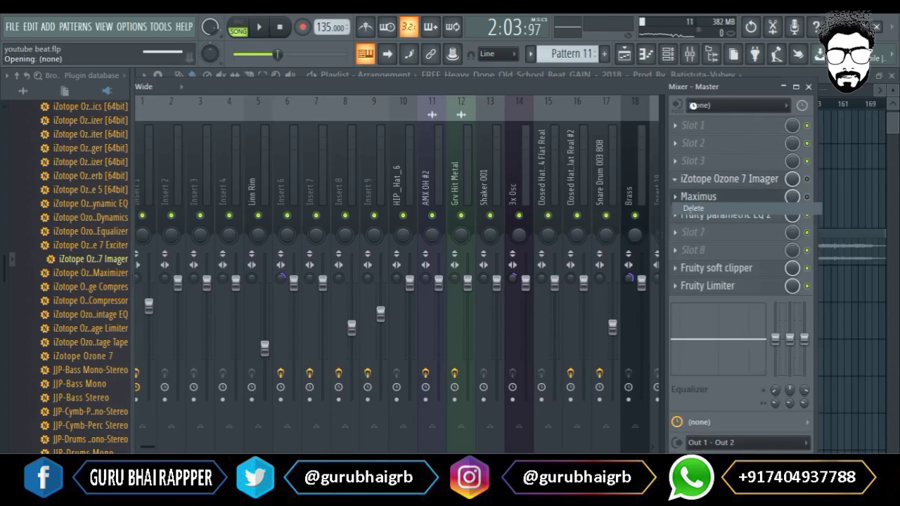
left_click_drag(573, 92, 734, 84)
Turn the Master track's stereo separation toward separated during playback, then stop the song and reset the separation.
key("space")
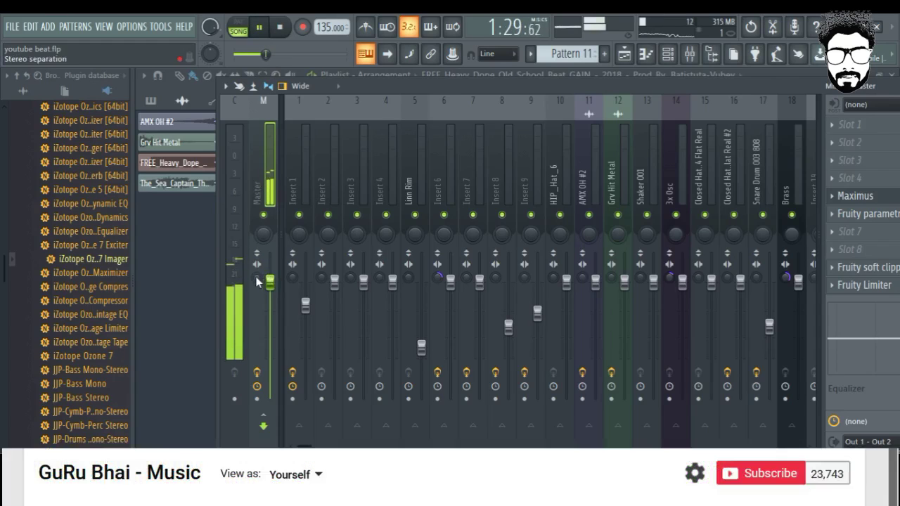
left_click_drag(256, 278, 256, 256)
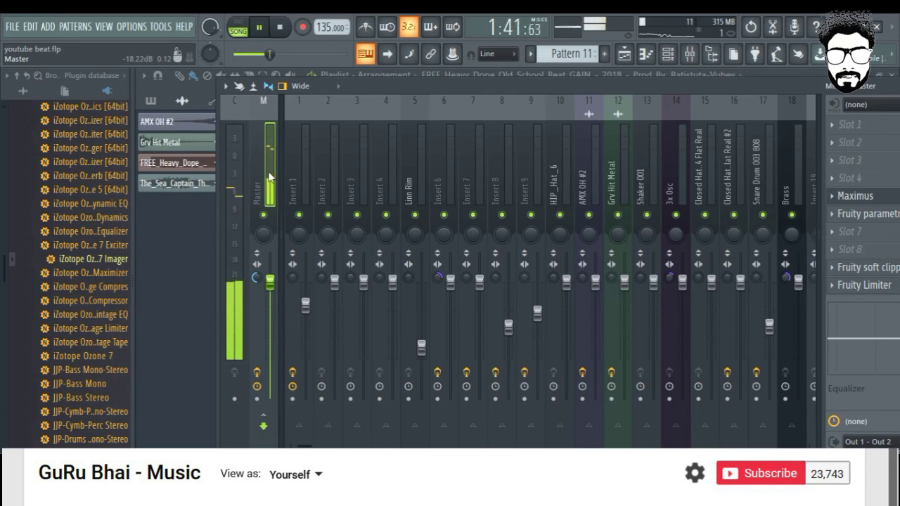
key("space")
right_click(268, 280)
left_click(268, 283)
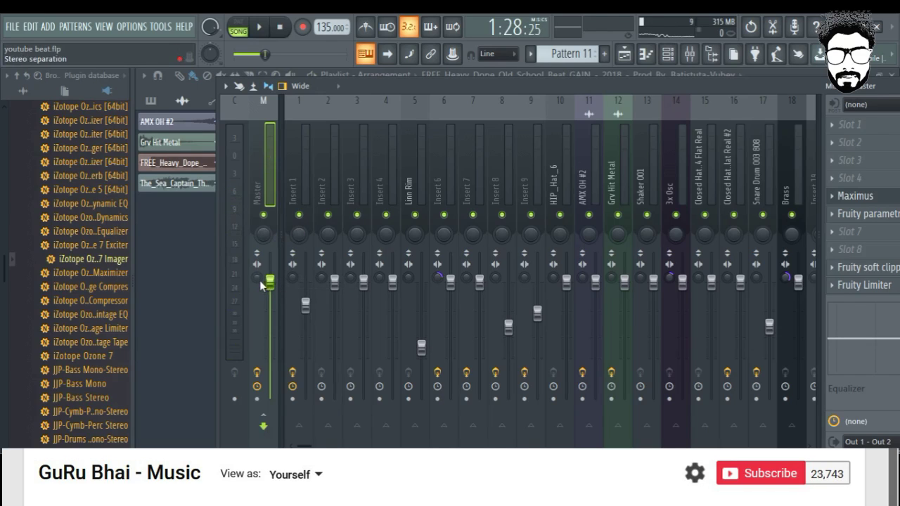
Turn the Master track's stereo separation toward merged, play the song to hear it, and stop playback.
scroll(256, 279, "down", 3)
key("space")
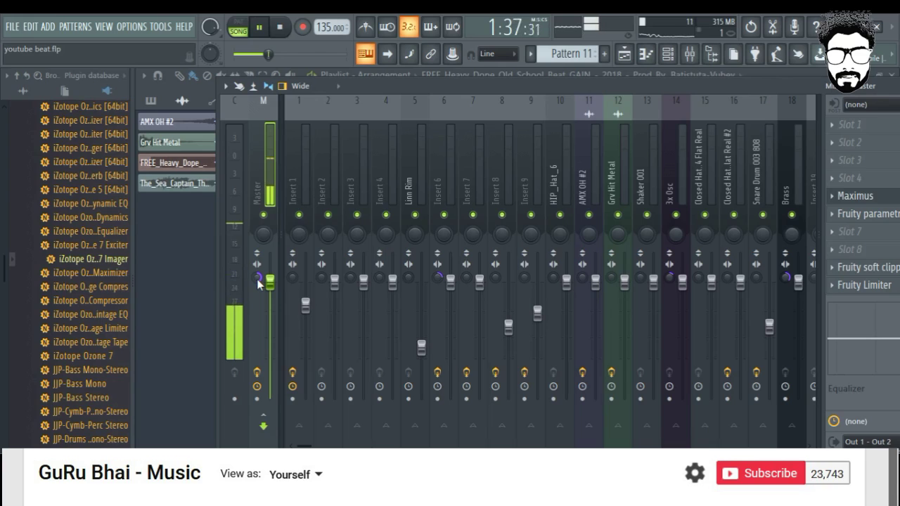
key("space")
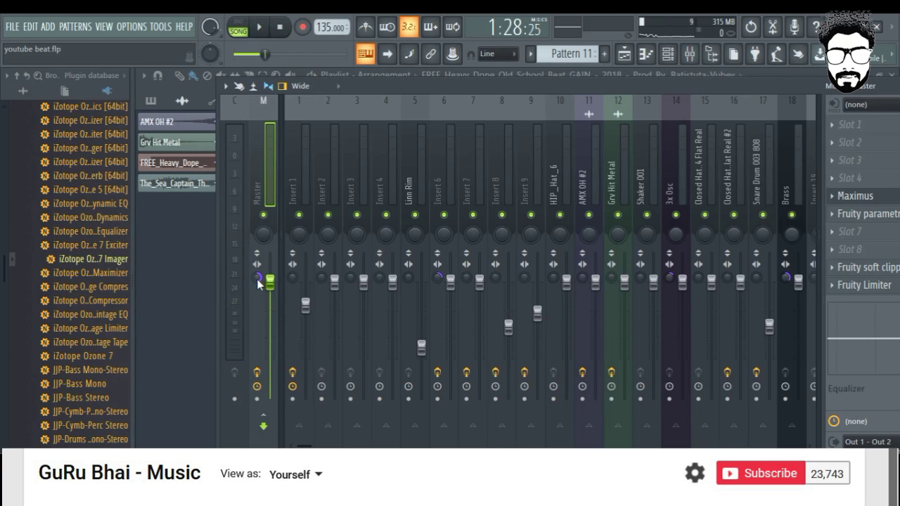
Turn the Master track's stereo separation from merged to separated during playback, stop the song, and reset the separation.
key("space")
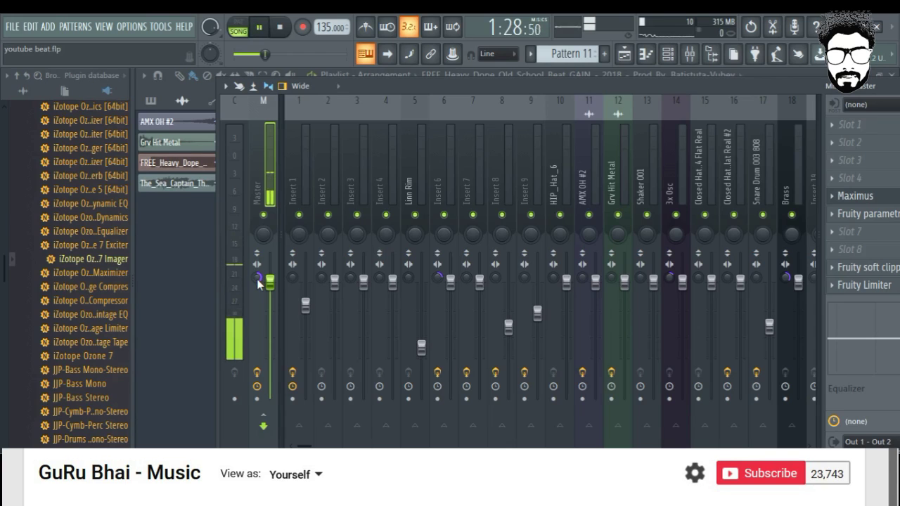
scroll(259, 280, "up", 5)
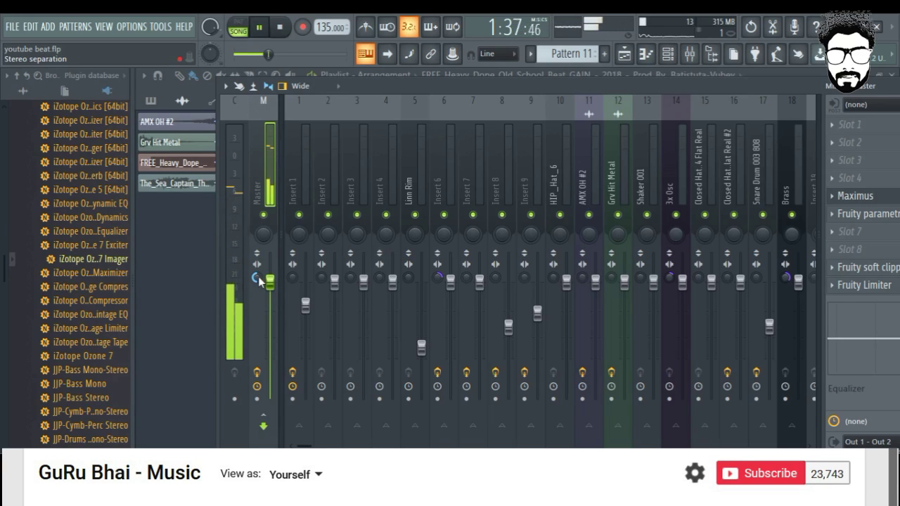
key("space")
right_click(258, 278)
left_click(261, 284)
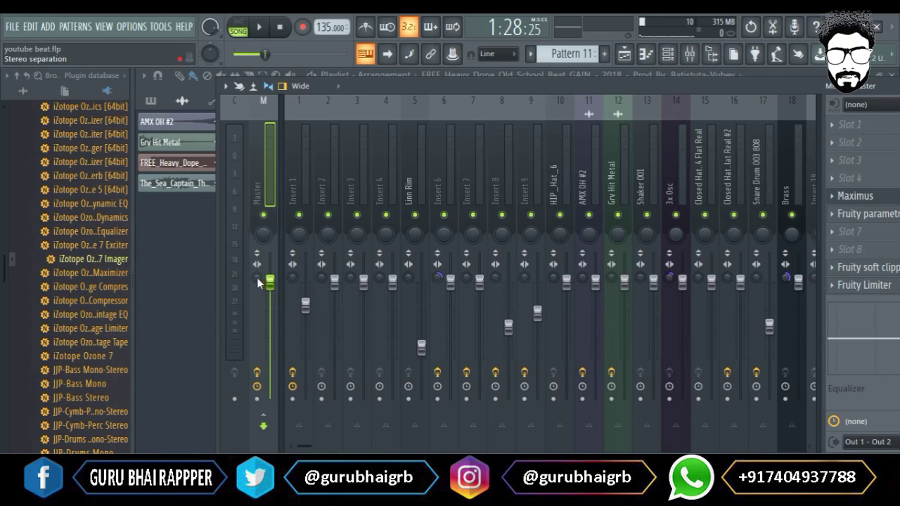
Close the mixer and the Maximus window so the playlist is fully visible.
left_click_drag(823, 92, 739, 104)
left_click(875, 99)
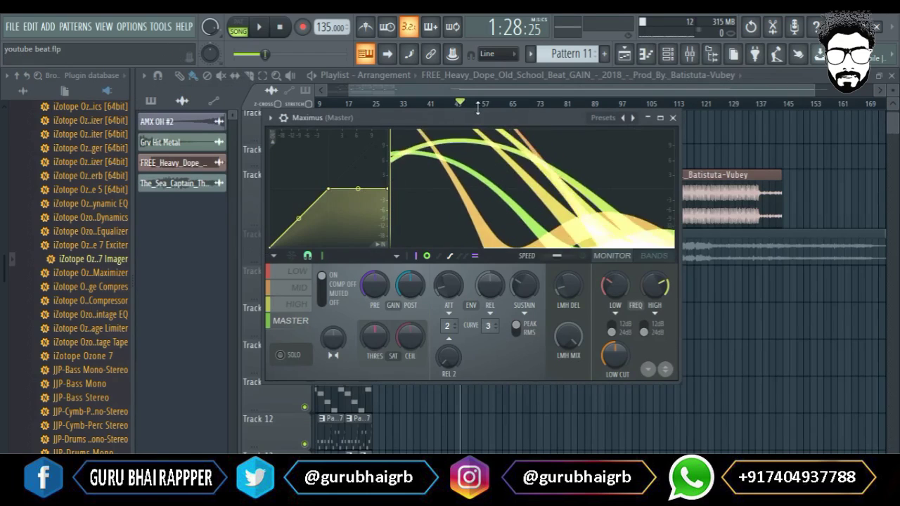
left_click(673, 120)
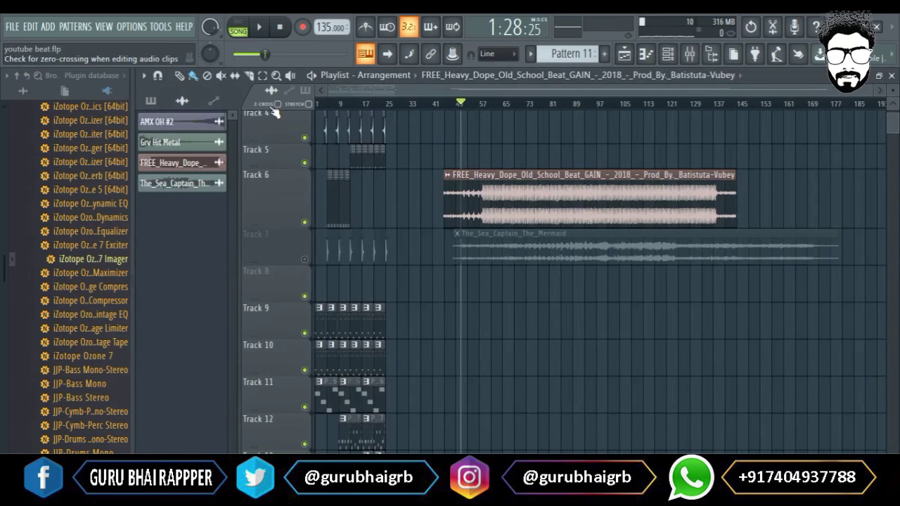
Move the playback position to bar 11 in the pattern section of the playlist and play the song.
left_click(341, 105)
scroll(343, 105, "up", 3)
scroll(342, 106, "up", 2)
left_click(389, 104)
key("space")
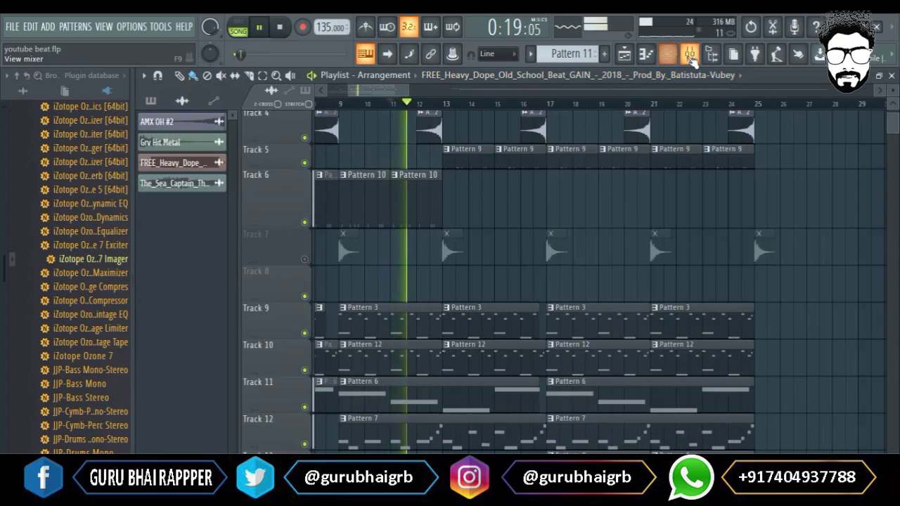
Open the mixer, set the Master track's stereo separation to 36% separated during playback, then stop the song and reset the separation.
left_click(690, 54)
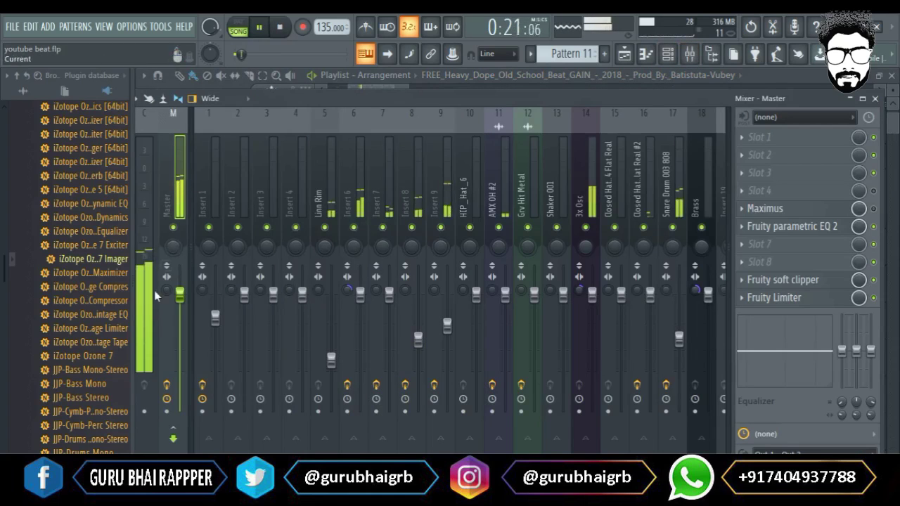
left_click_drag(167, 289, 167, 277)
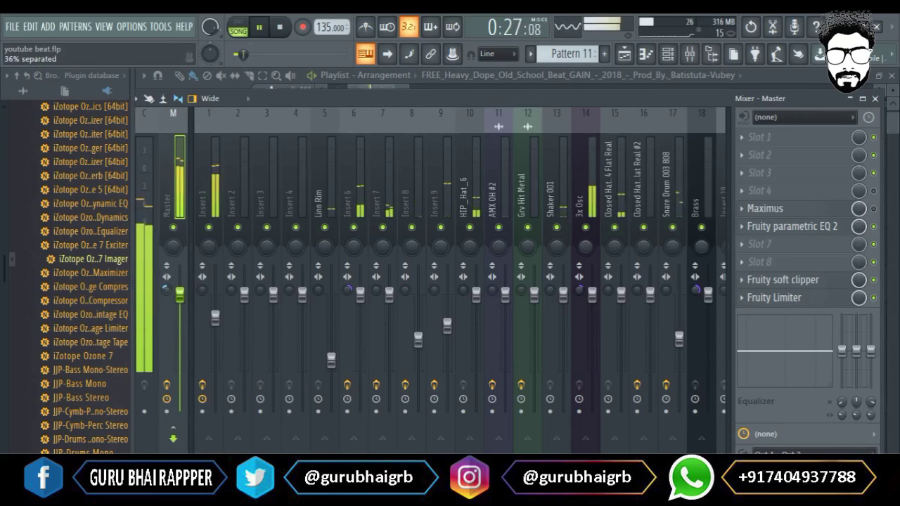
key("space")
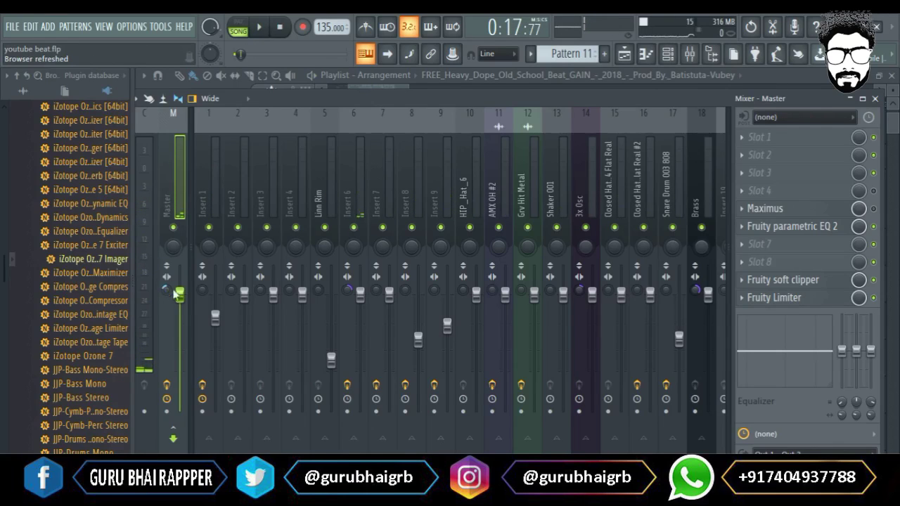
right_click(166, 290)
left_click(169, 299)
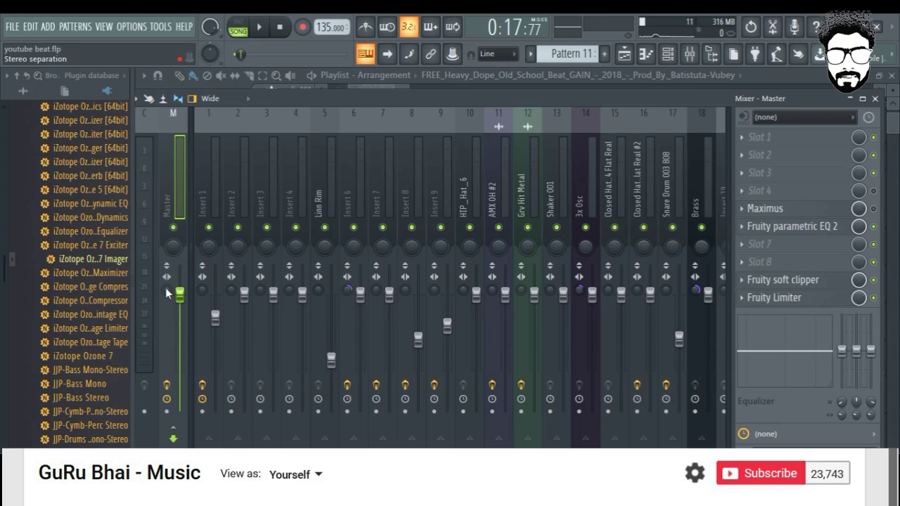
Close the mixer and bring the imported beats' waveforms on Tracks 6 and 7 into view in the playlist.
left_click(875, 98)
scroll(638, 107, "down", 6)
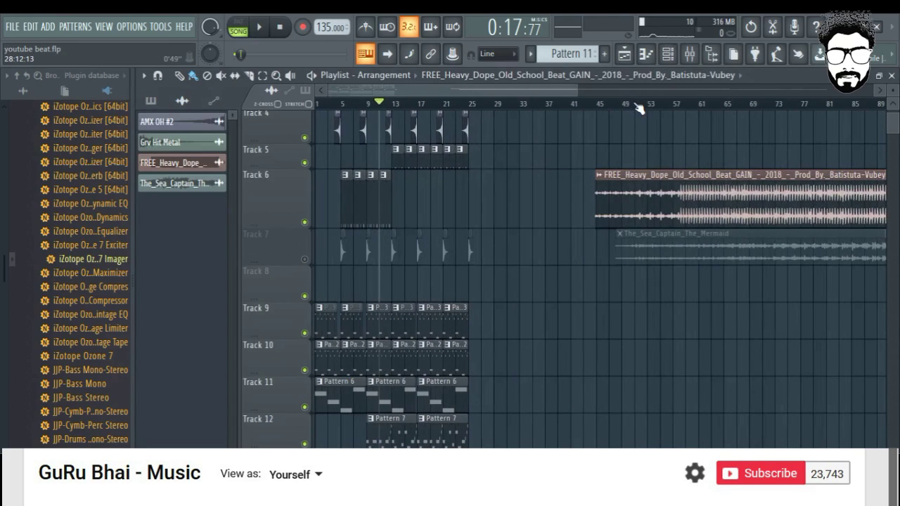
scroll(639, 107, "up", 3)
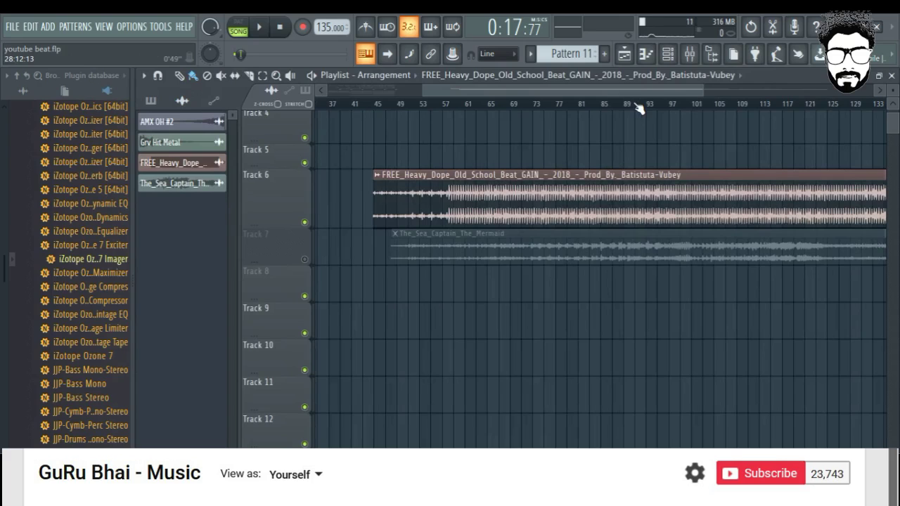